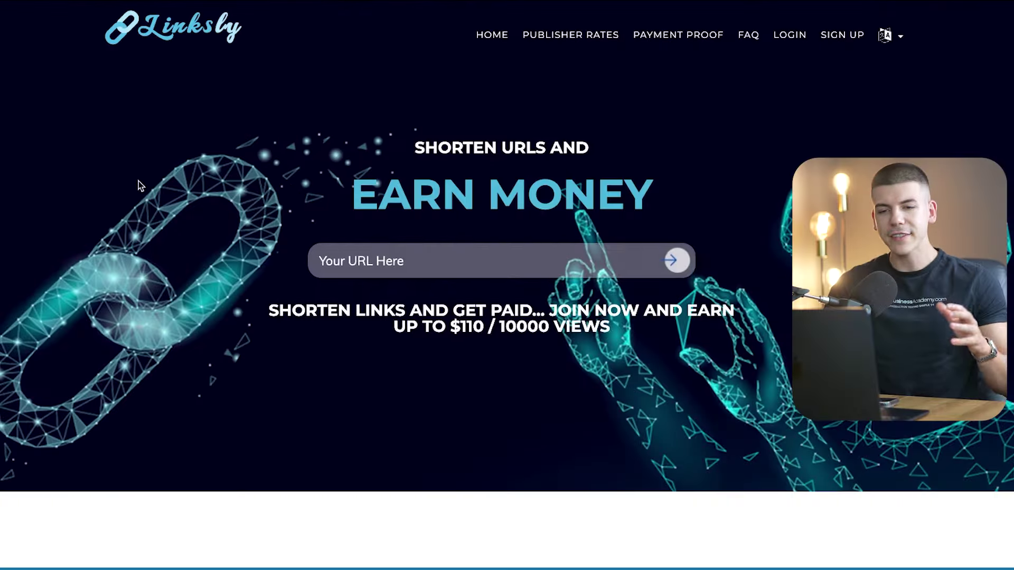
scroll(262, 265, down, 10)
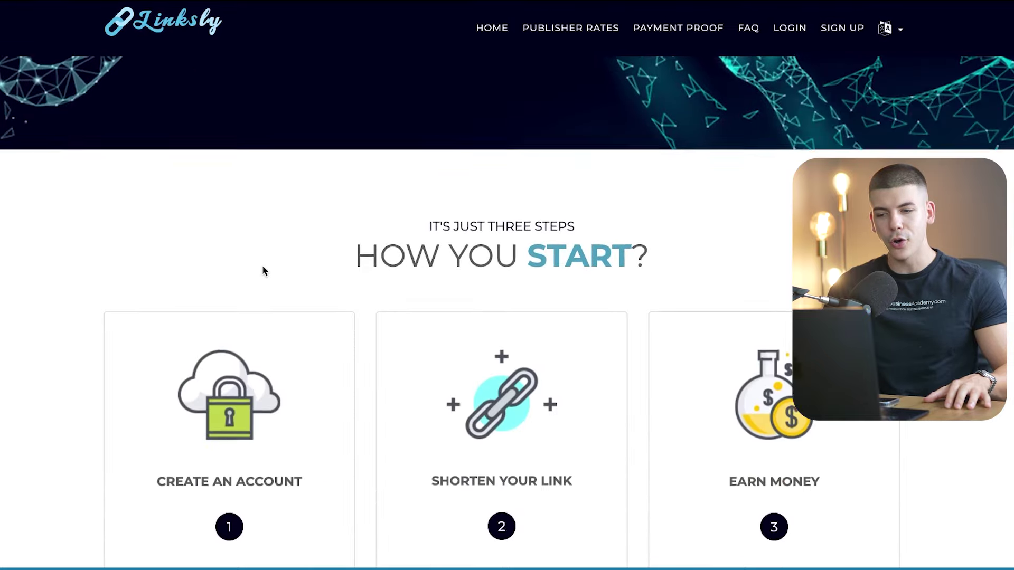
scroll(264, 267, down, 5)
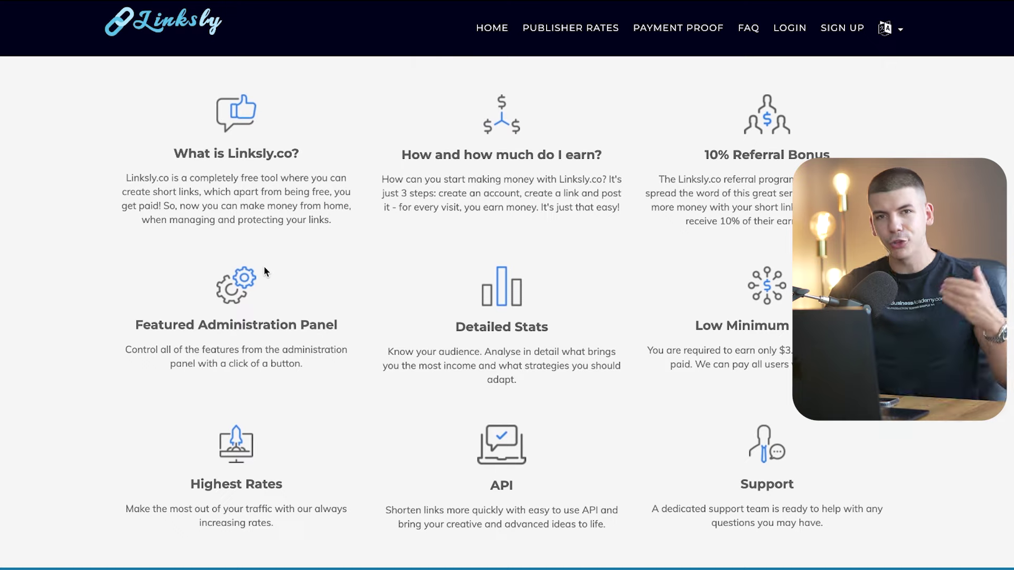
scroll(264, 271, down, 1)
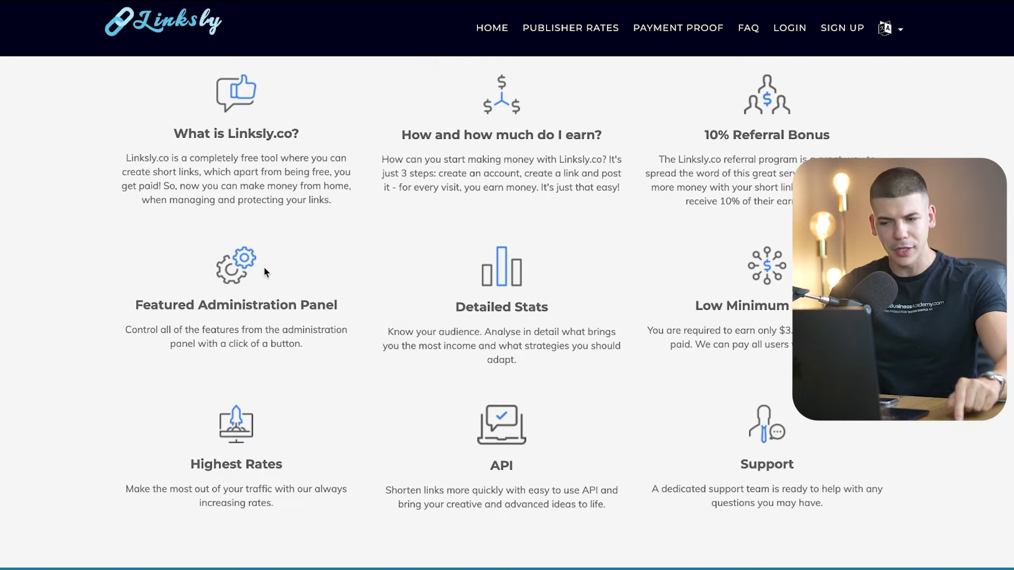
scroll(264, 271, down, 1)
scroll(268, 272, down, 3)
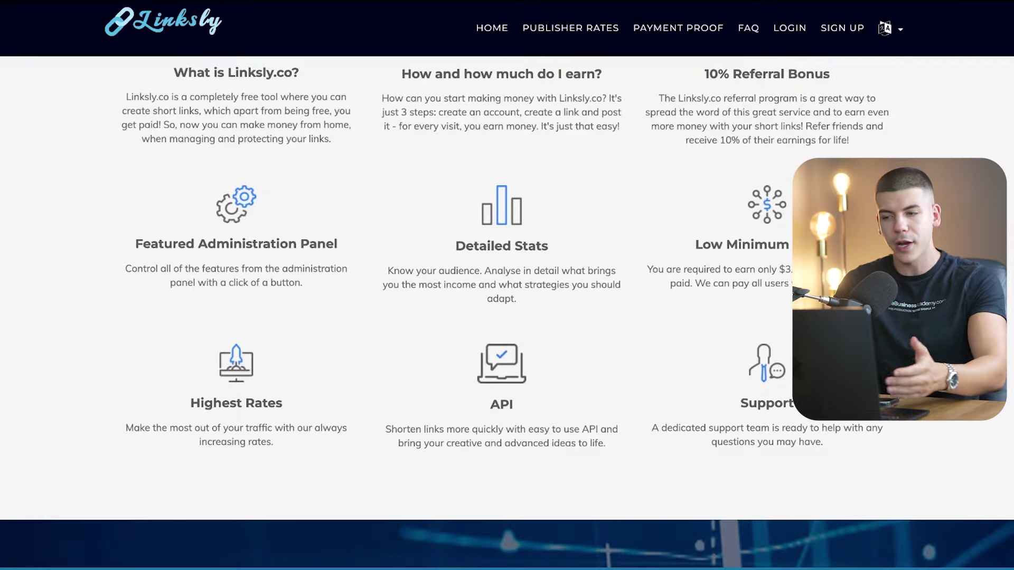
scroll(845, 37, up, 10)
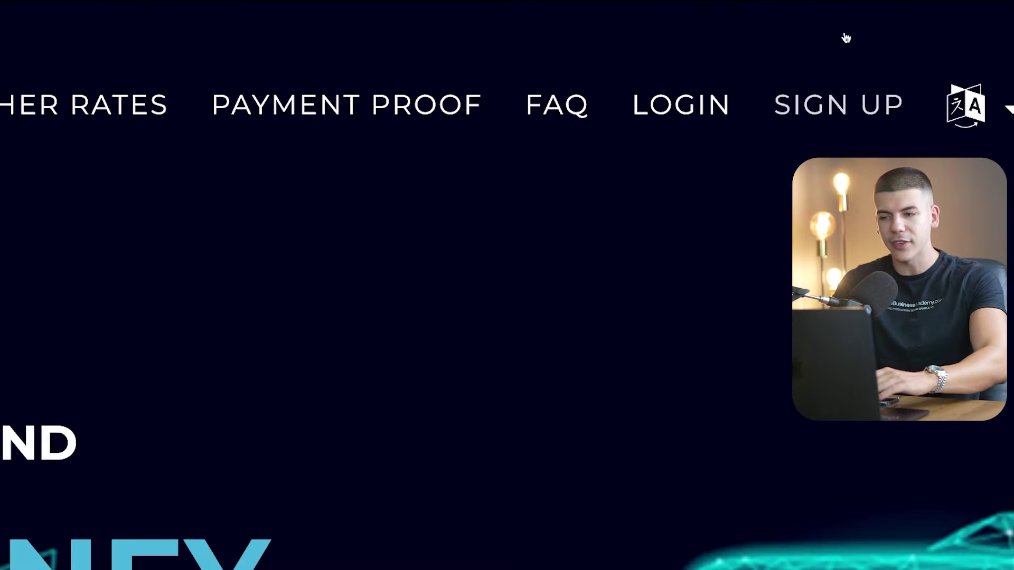
Step: Glance at Linksly's sign-up page, then browse the payment proof table of recent member payouts
click(839, 35)
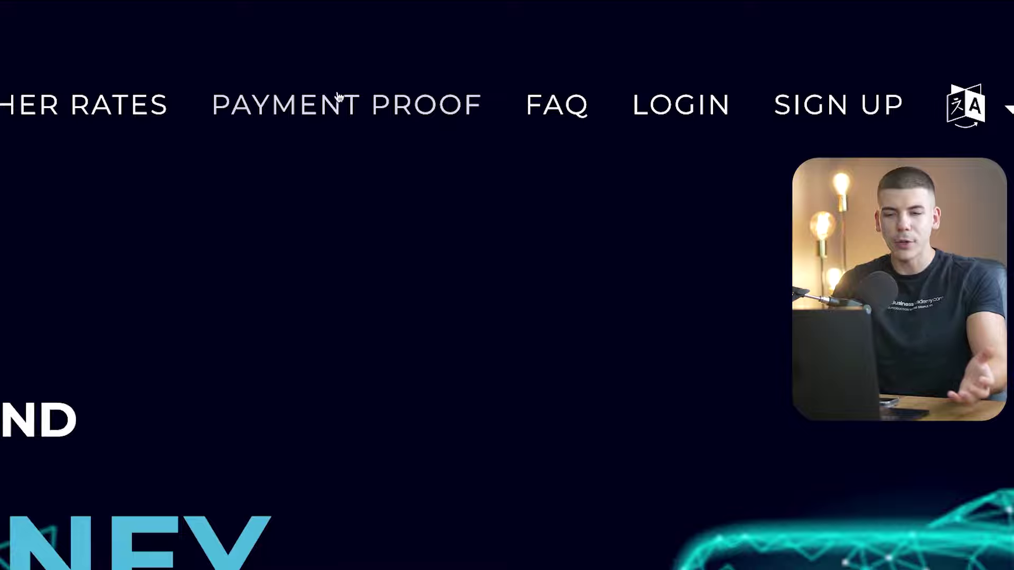
click(338, 100)
scroll(429, 289, down, 2)
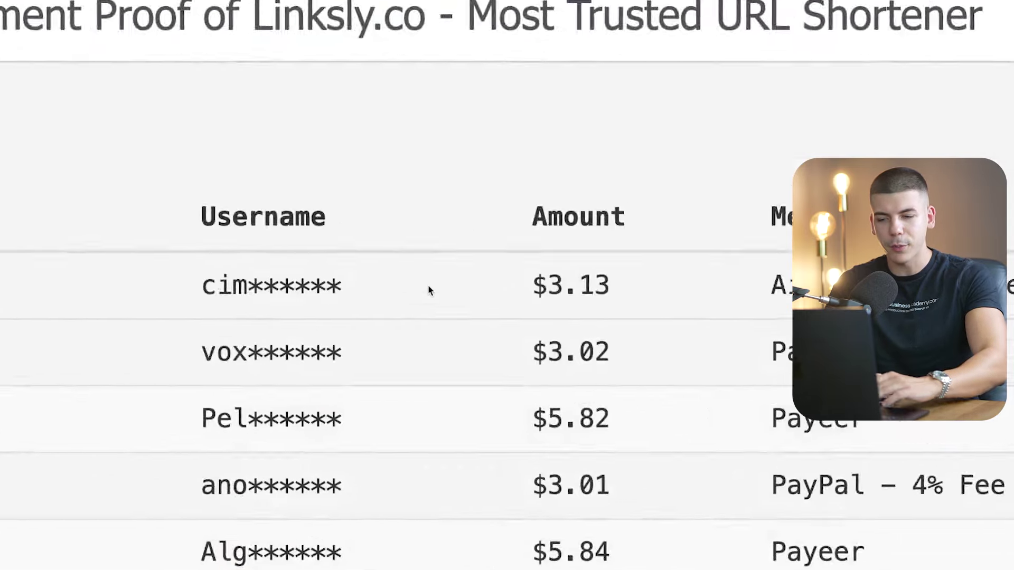
scroll(429, 290, down, 8)
scroll(428, 289, down, 5)
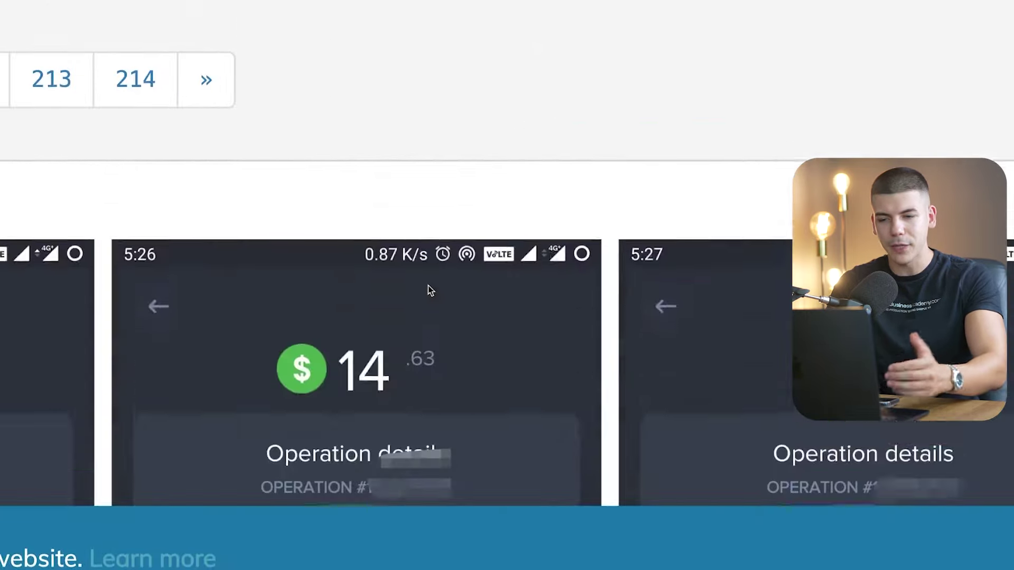
scroll(169, 138, up, 1)
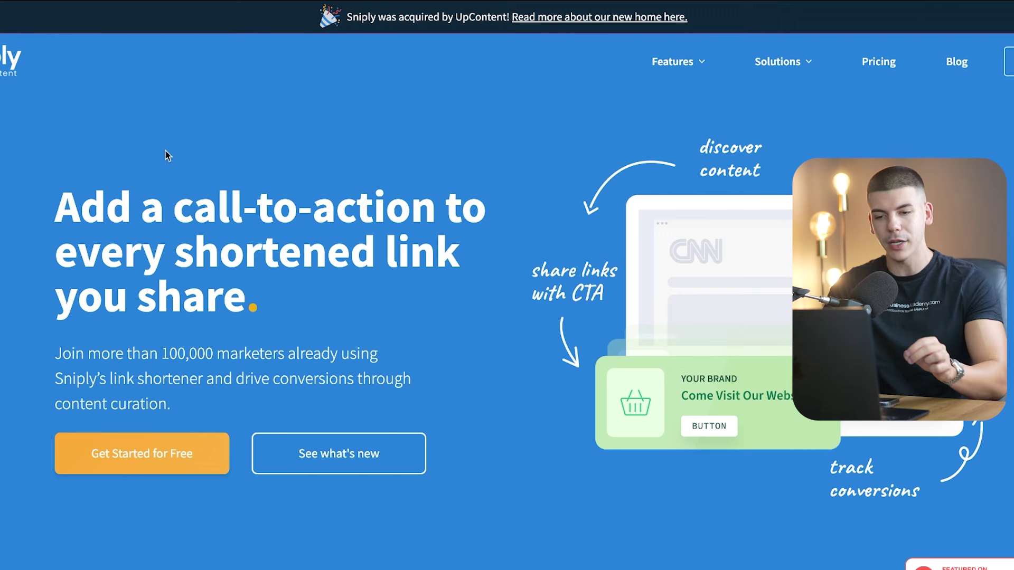
Step: Highlight Sniply's call-to-action headline, then scroll to the $9 Basic through $59 Business plans
drag(56, 202, 452, 254)
click(452, 259)
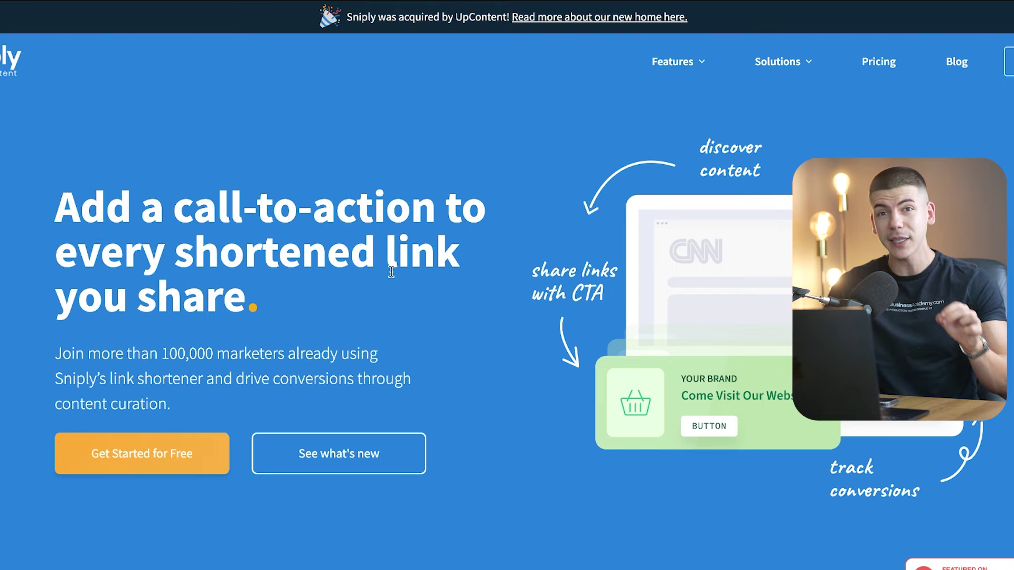
scroll(399, 273, down, 10)
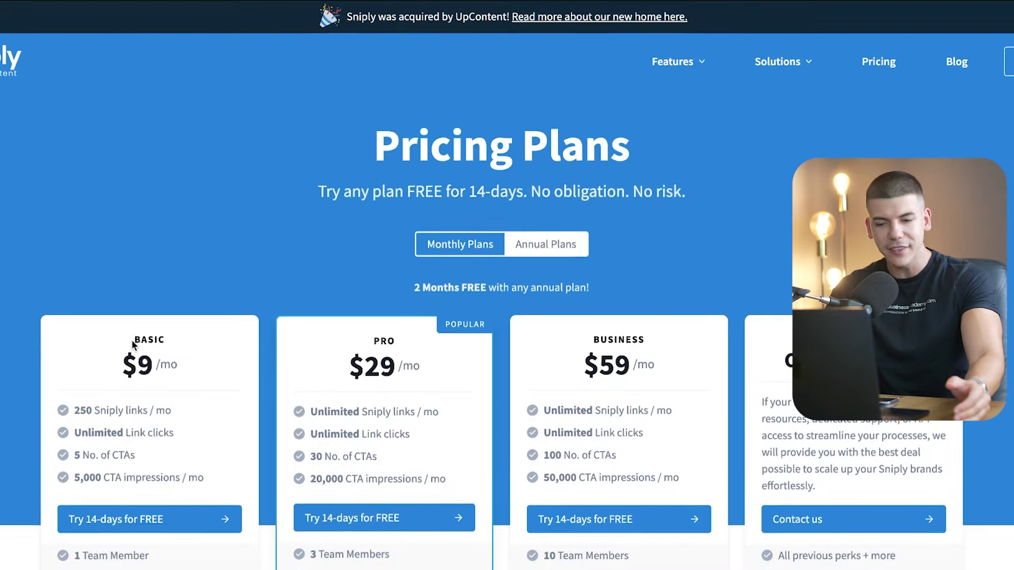
scroll(109, 324, down, 3)
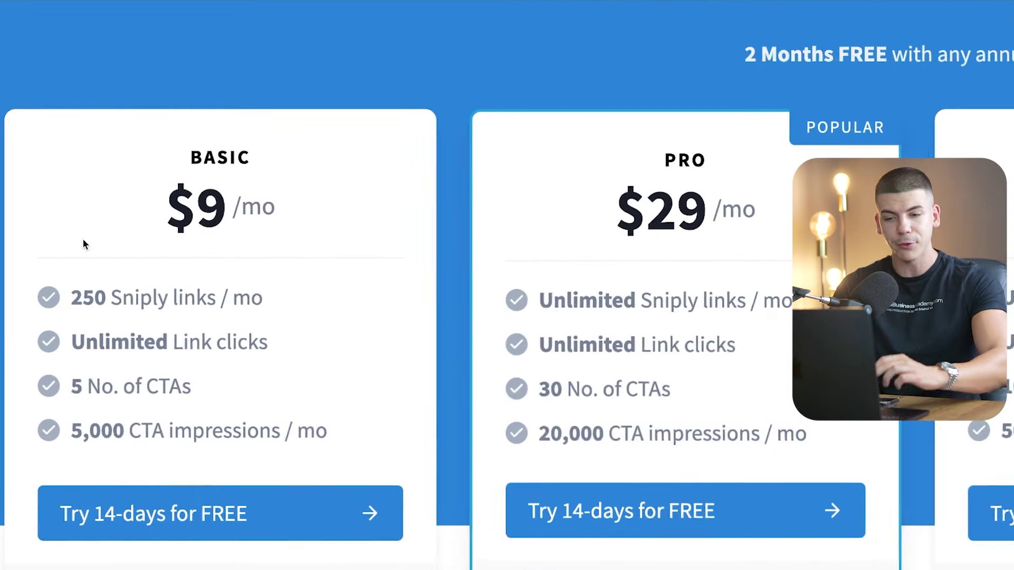
scroll(209, 222, down, 1)
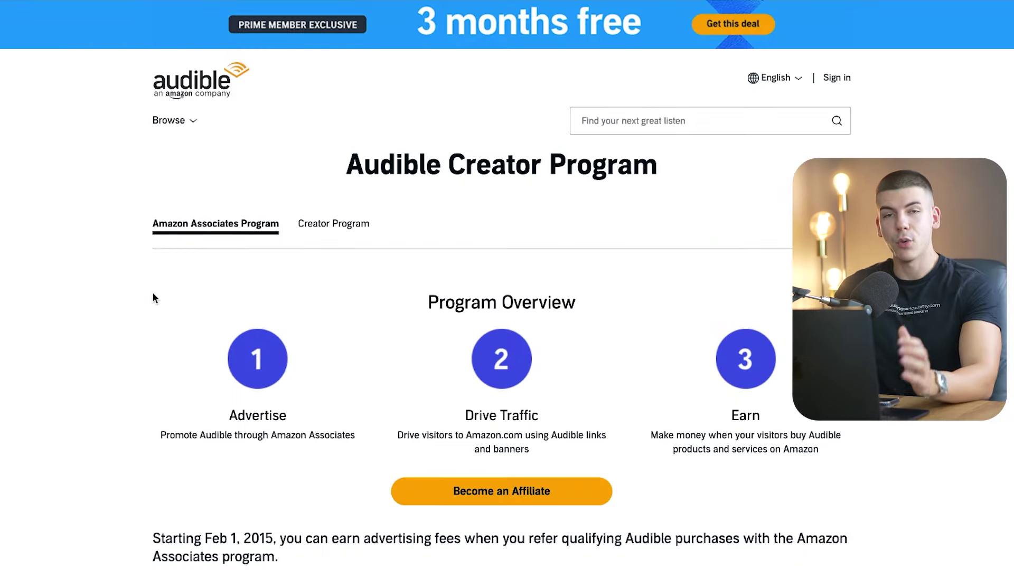
Step: Scroll to Audible's Standard Fee Structure and highlight the $10.00, $5.00 and $0.50 fees
scroll(153, 294, down, 10)
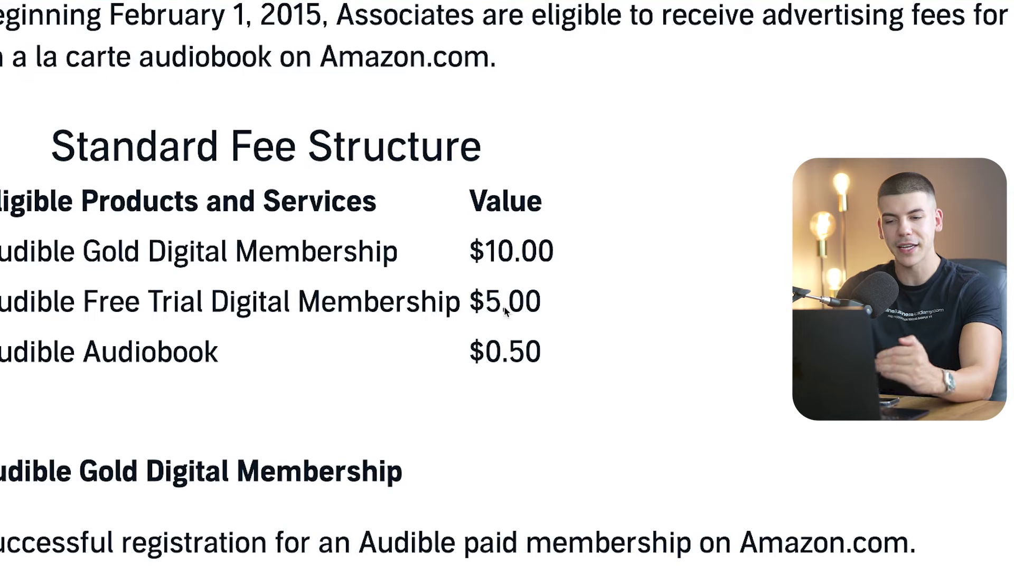
drag(351, 305, 391, 304)
drag(504, 305, 560, 303)
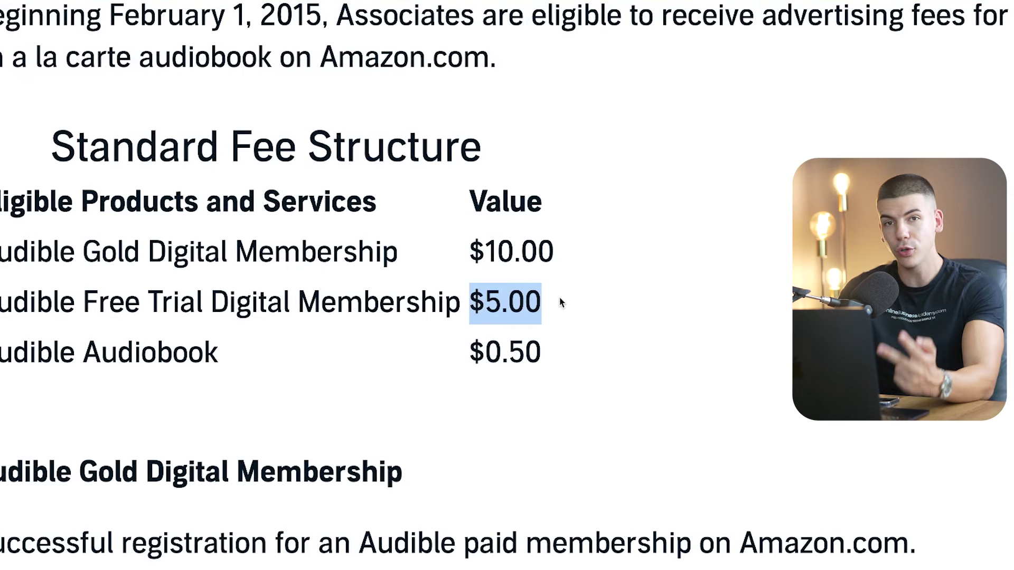
click(561, 303)
drag(561, 303, 50, 145)
click(50, 145)
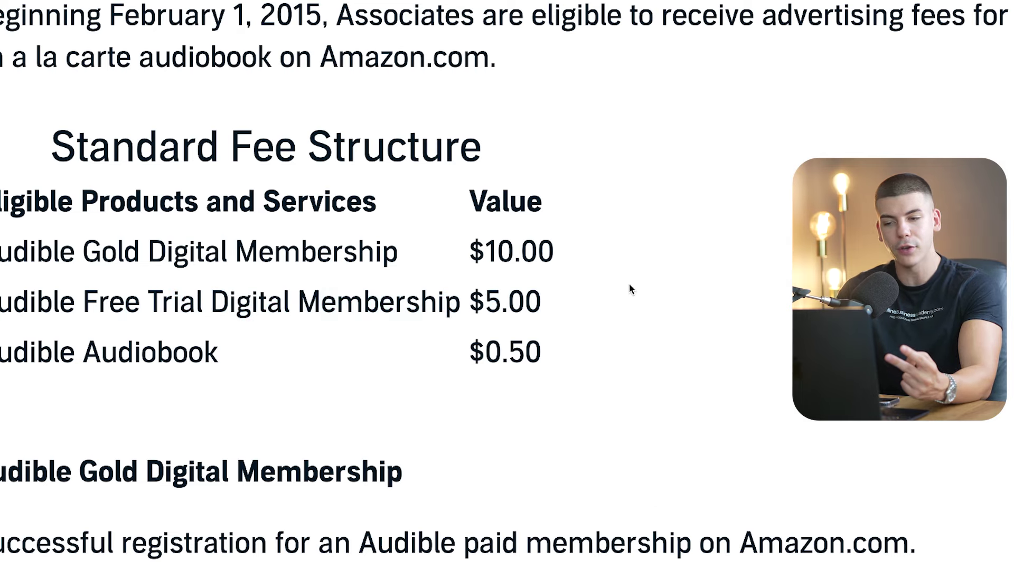
drag(608, 267, 150, 267)
click(150, 267)
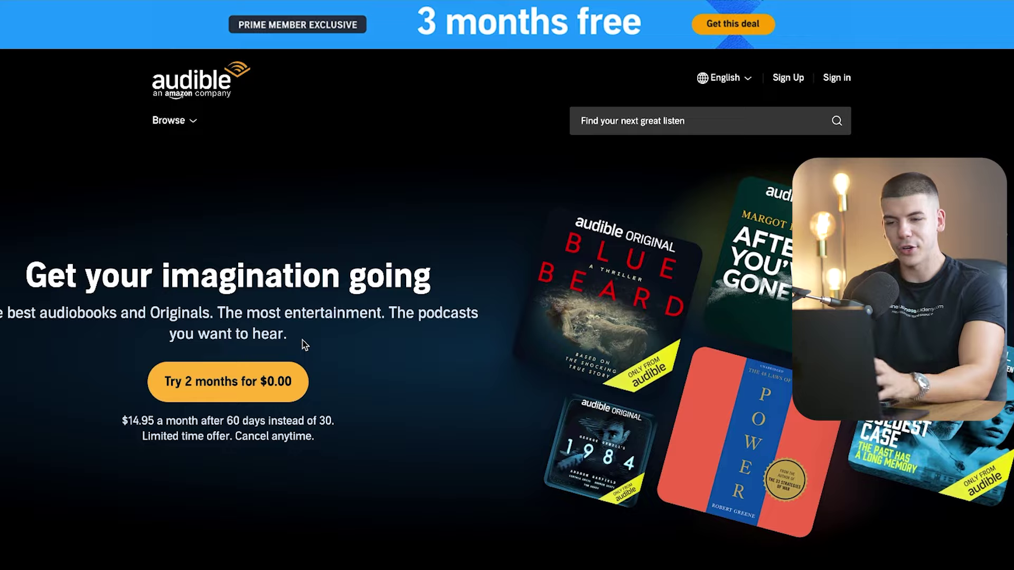
Step: Browse the Audible homepage bestsellers, then go back and choose to become an Audible affiliate
scroll(304, 346, down, 7)
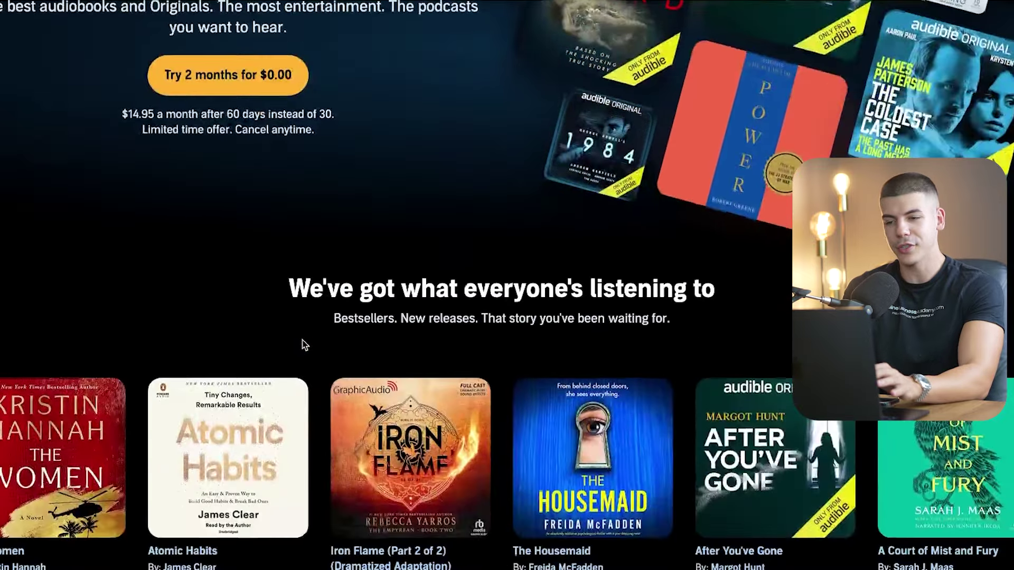
scroll(304, 345, down, 2)
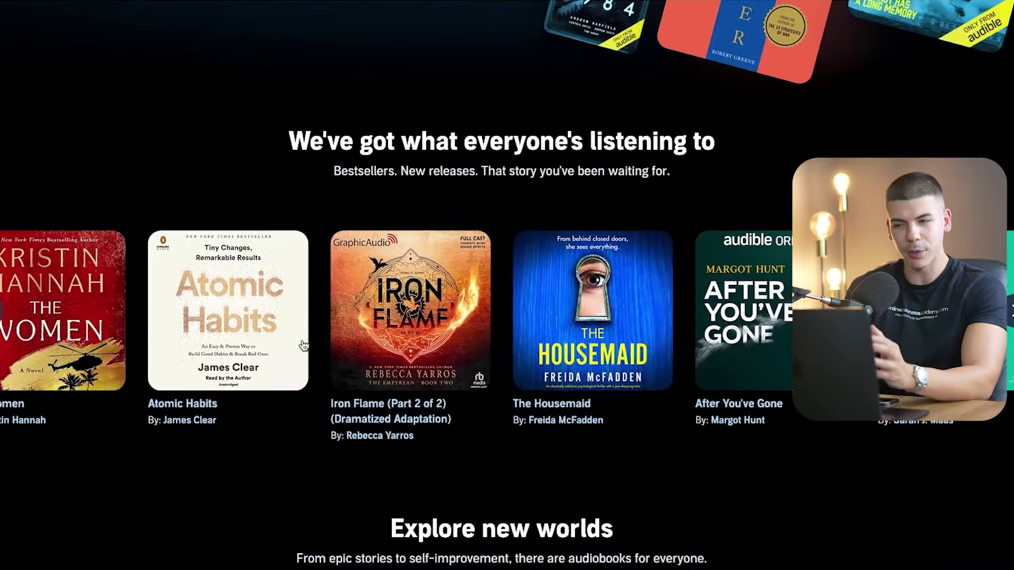
scroll(304, 345, up, 9)
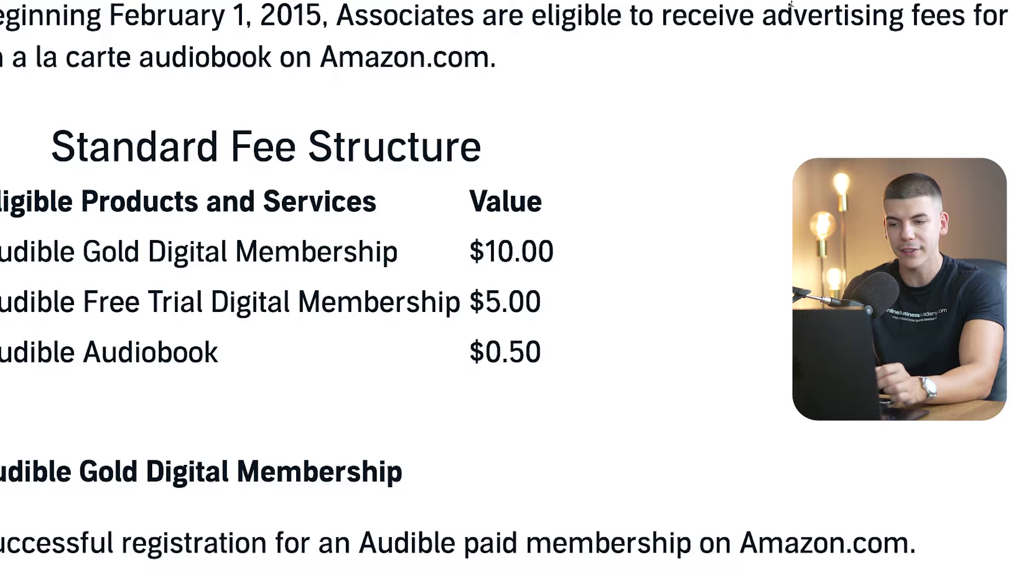
scroll(451, 343, up, 10)
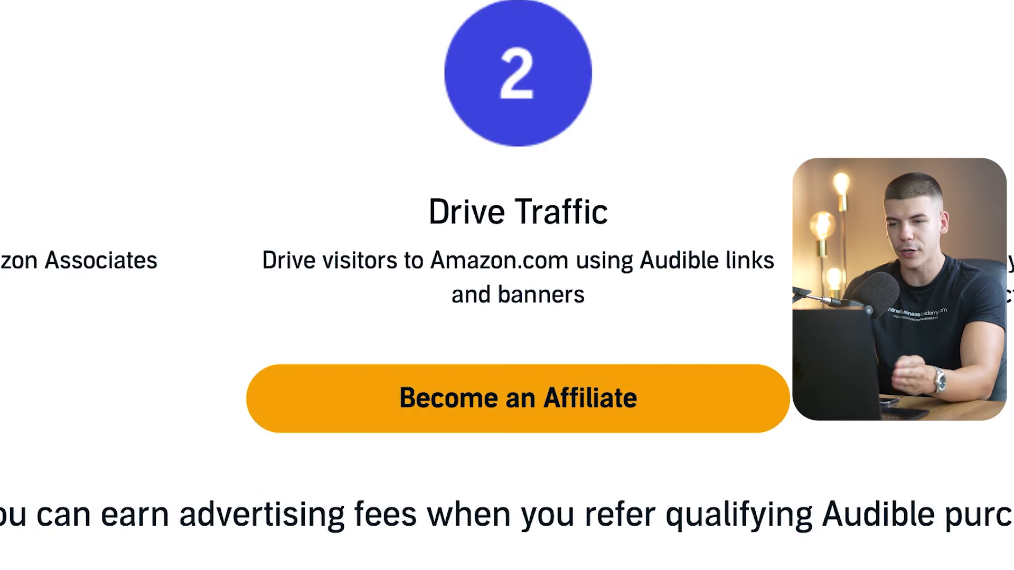
click(490, 386)
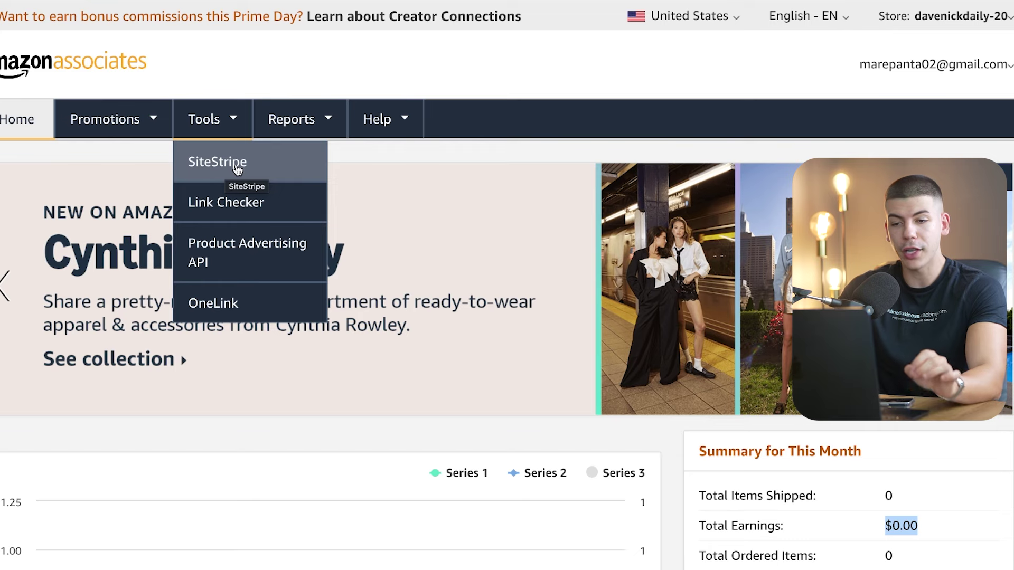
Step: Open the SiteStripe tool from the Amazon Associates dashboard's Tools menu
click(237, 169)
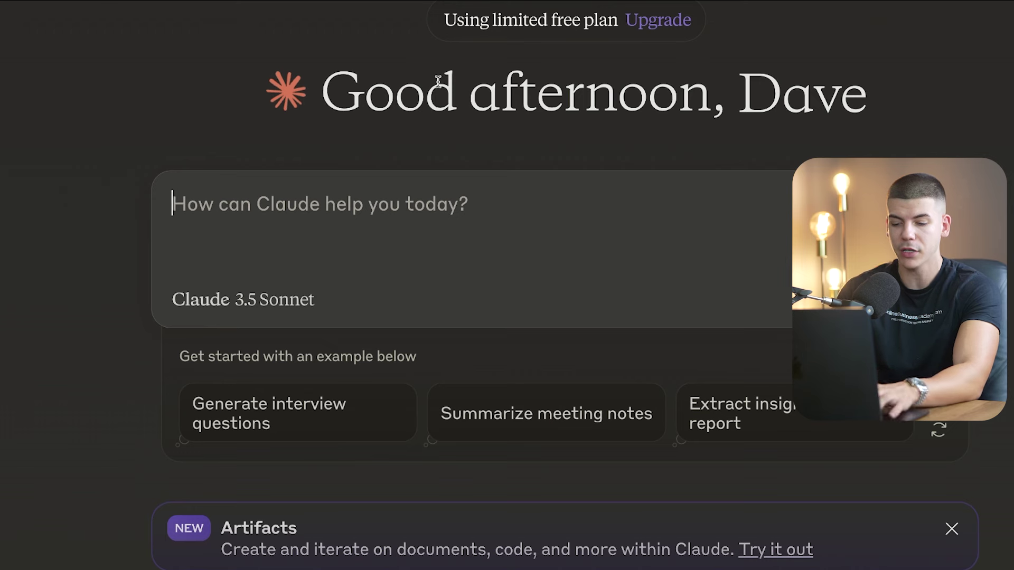
Step: Ask Claude 'most popular books this year', then paste the same question into Gemini
text(most popul)
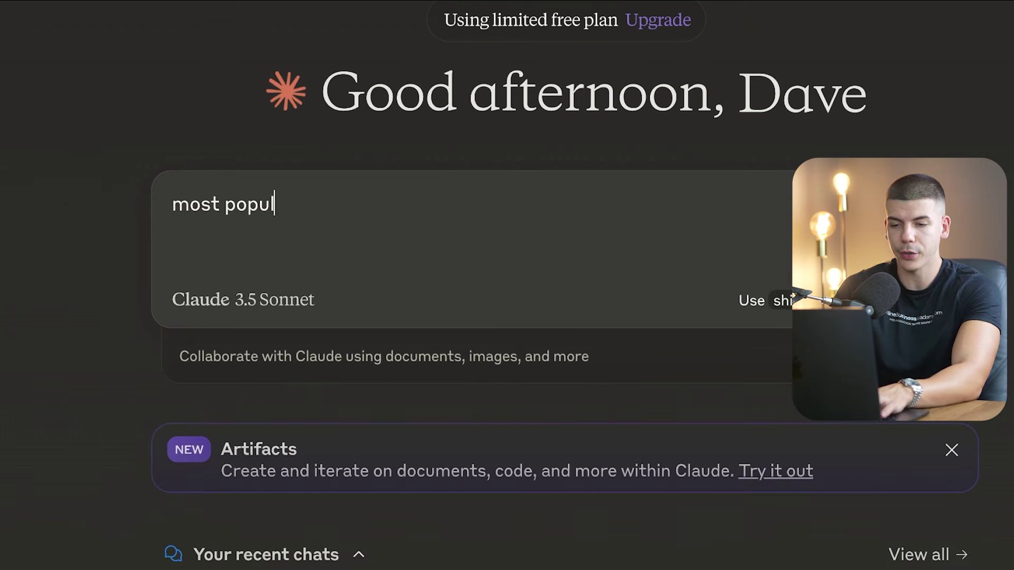
text(ar books this year)
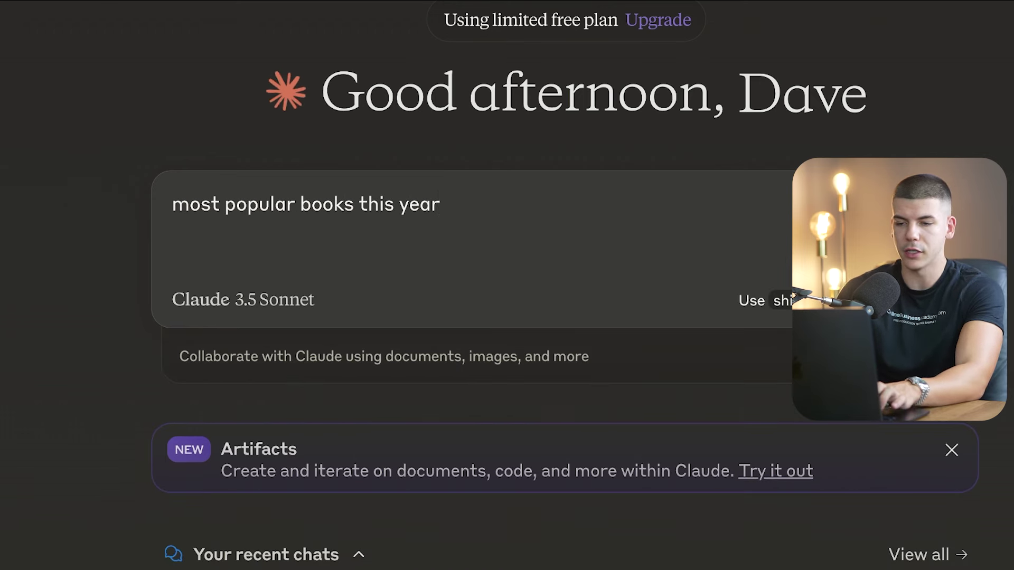
key(Return)
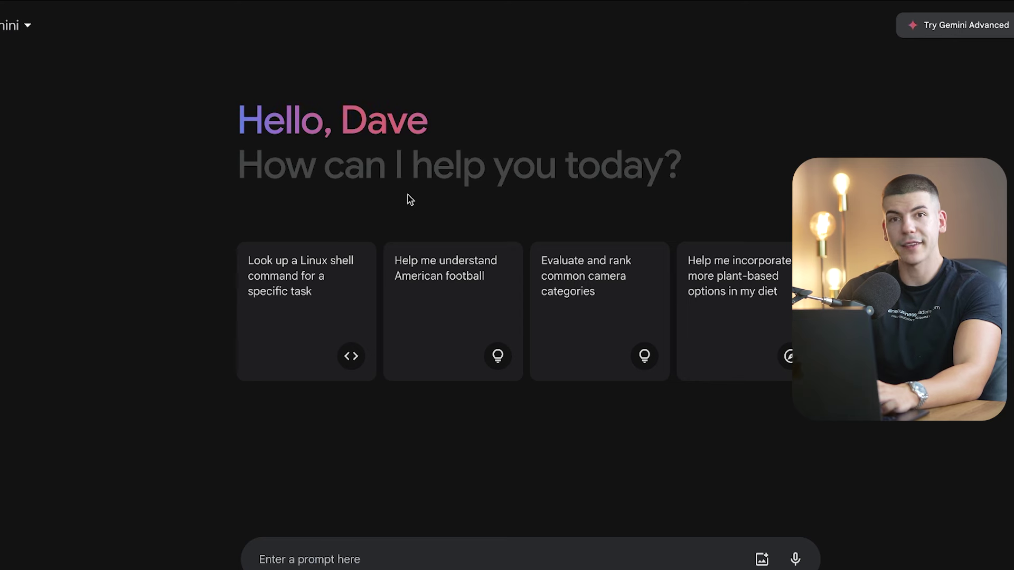
click(299, 539)
text(most popular books this year)
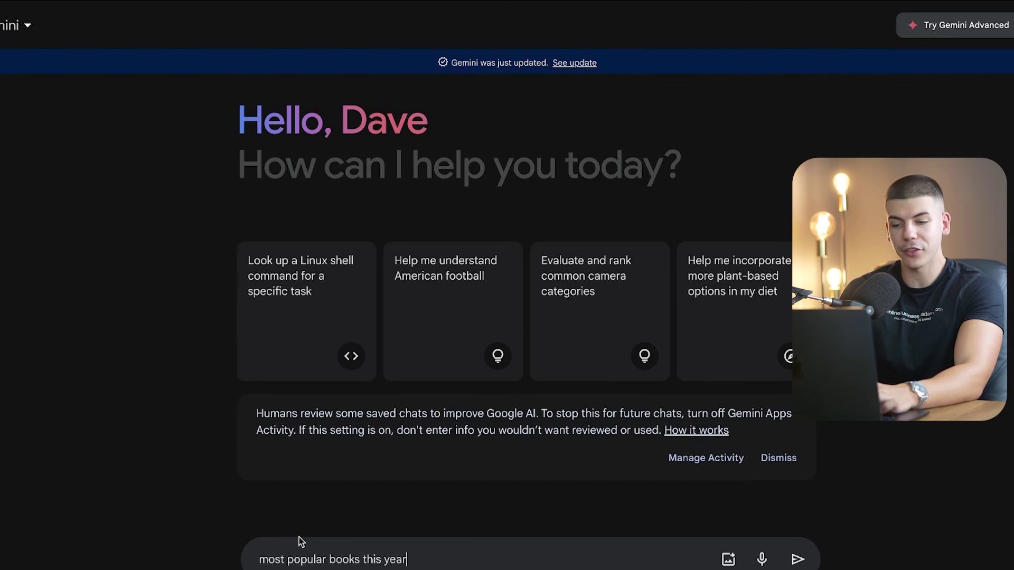
Step: Submit the question to Gemini and open the Amazon source for 'Tomorrow, and Tomorrow, and Tomorrow'
key(Return)
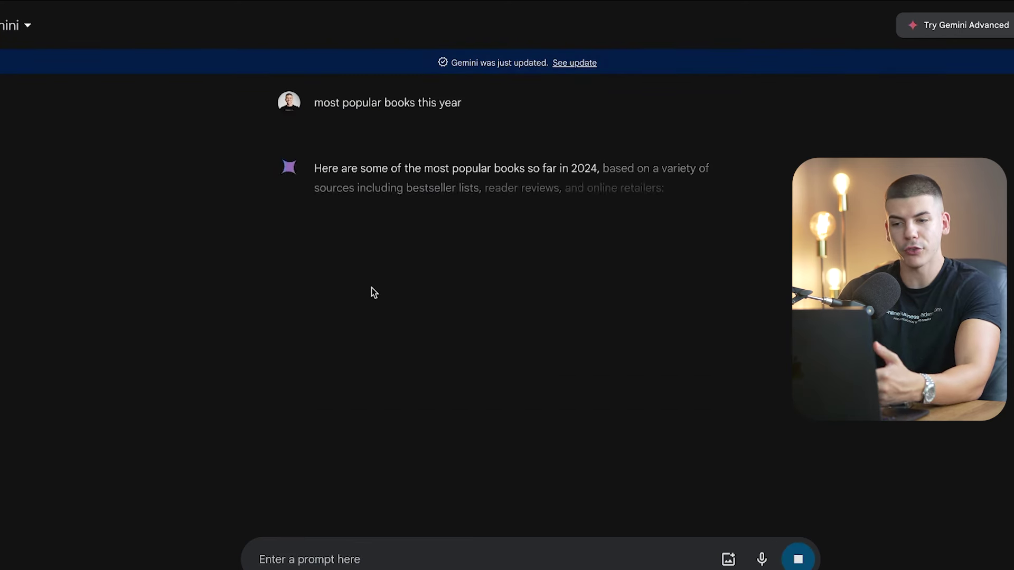
scroll(402, 238, down, 3)
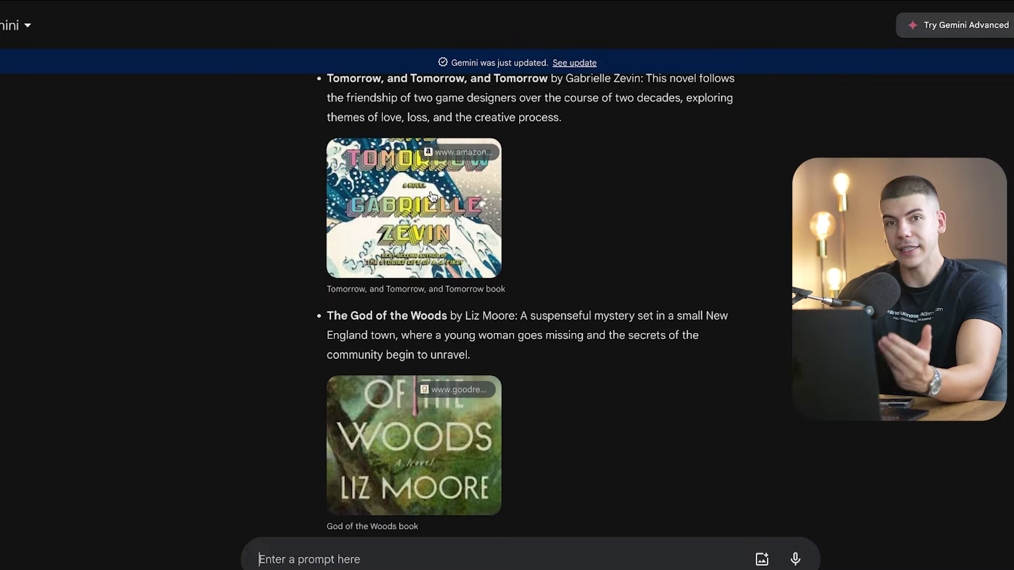
scroll(432, 196, up, 1)
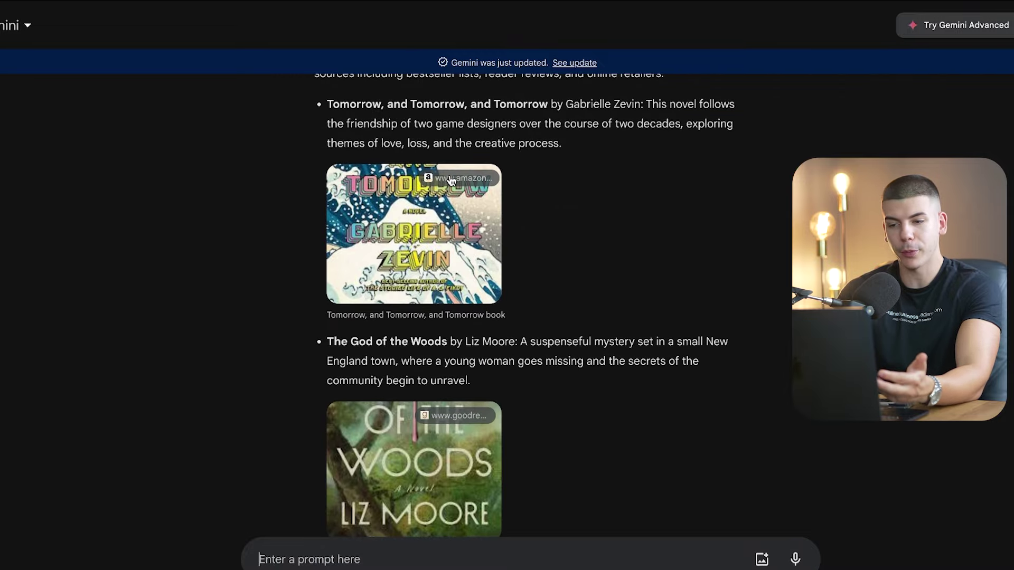
click(452, 181)
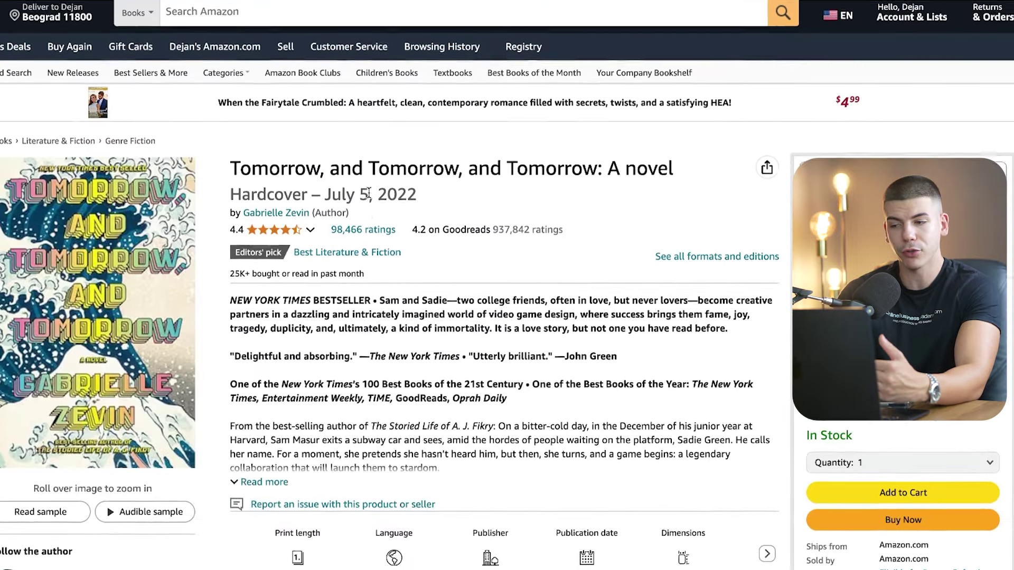
Step: Scroll the $14.71 Amazon hardcover listing, then select the title and author in Gemini's answer
scroll(366, 196, down, 1)
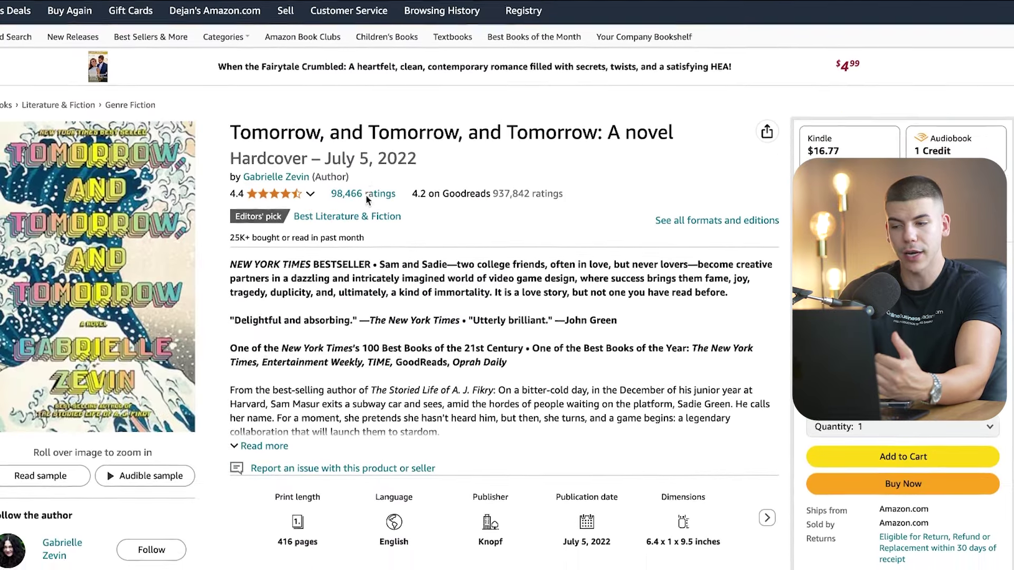
scroll(367, 200, down, 1)
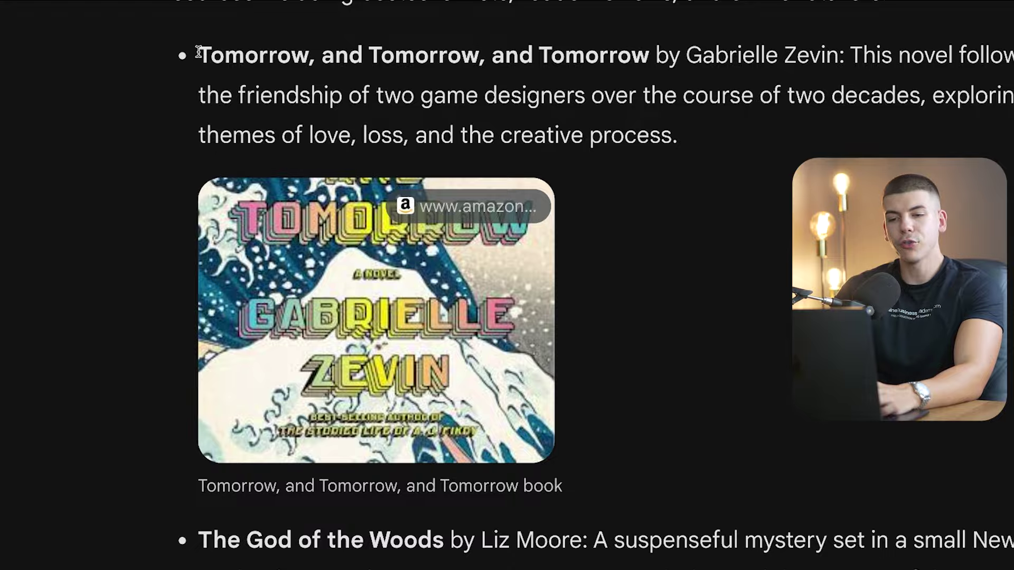
drag(199, 53, 837, 61)
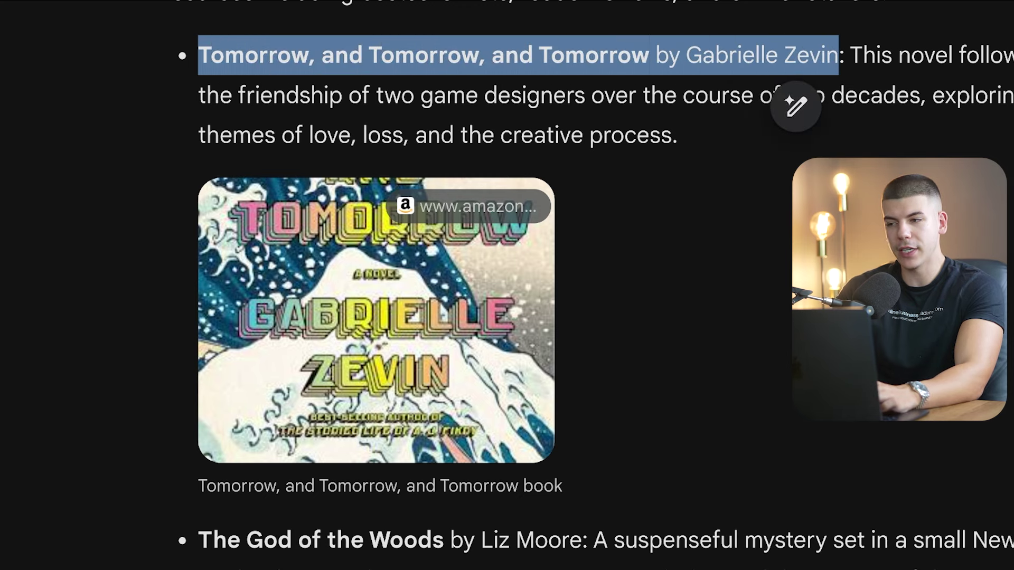
Step: Google the copied book title in a new tab and open the New York Times review
key(ctrl+c)
key(ctrl+t)
key(ctrl+v)
key(Return)
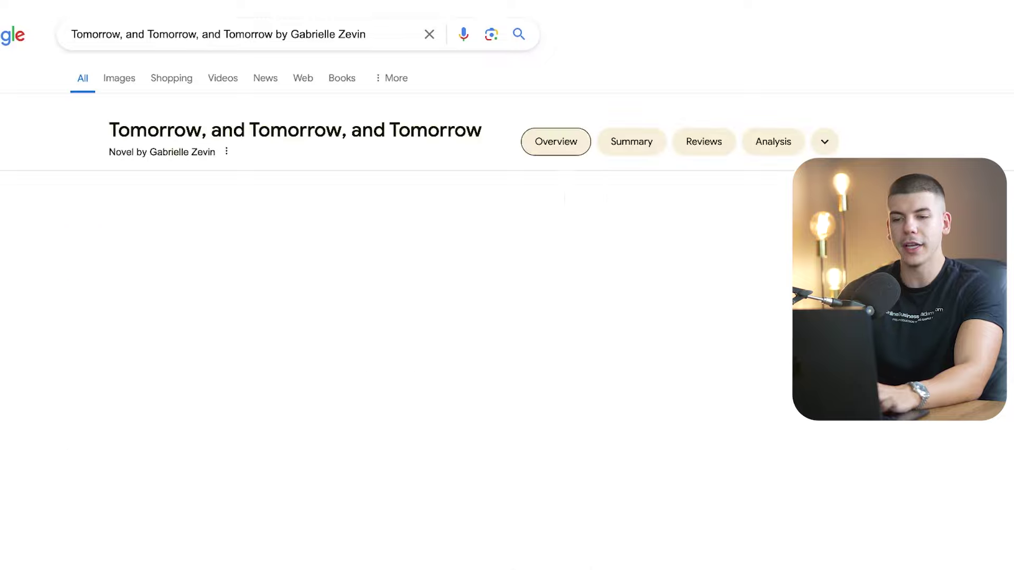
scroll(10, 280, down, 3)
scroll(9, 280, down, 8)
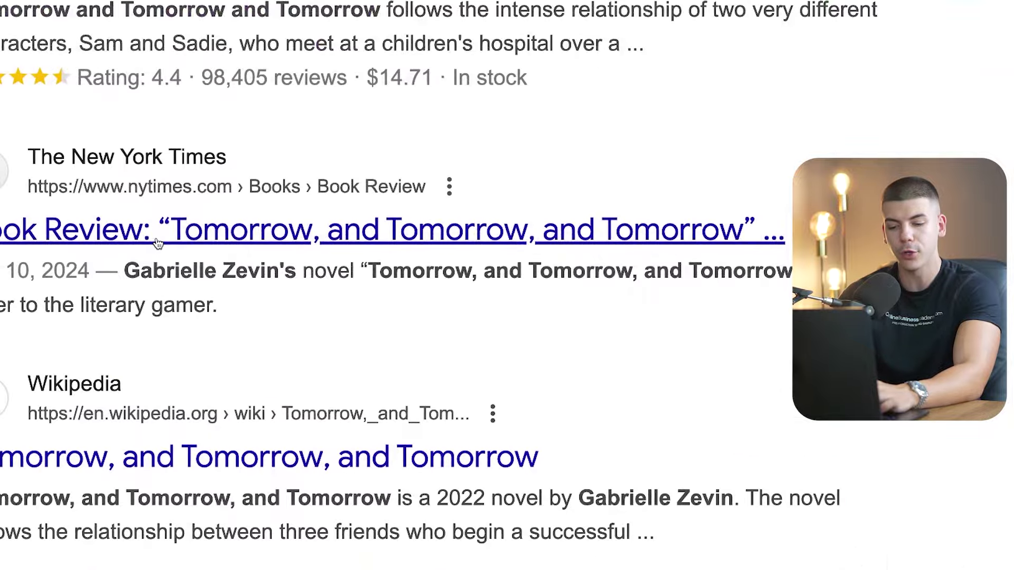
click(157, 242)
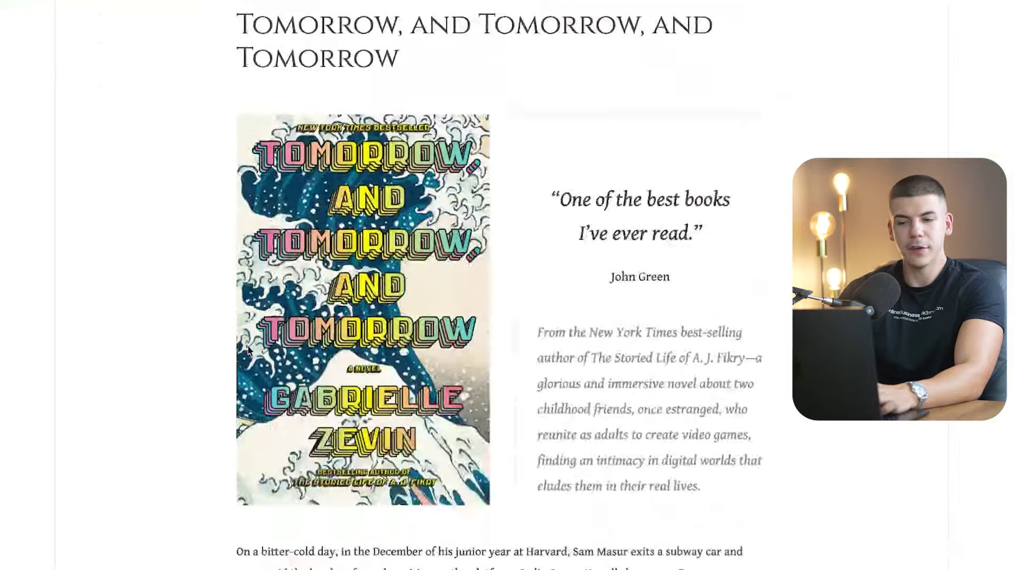
scroll(248, 349, down, 20)
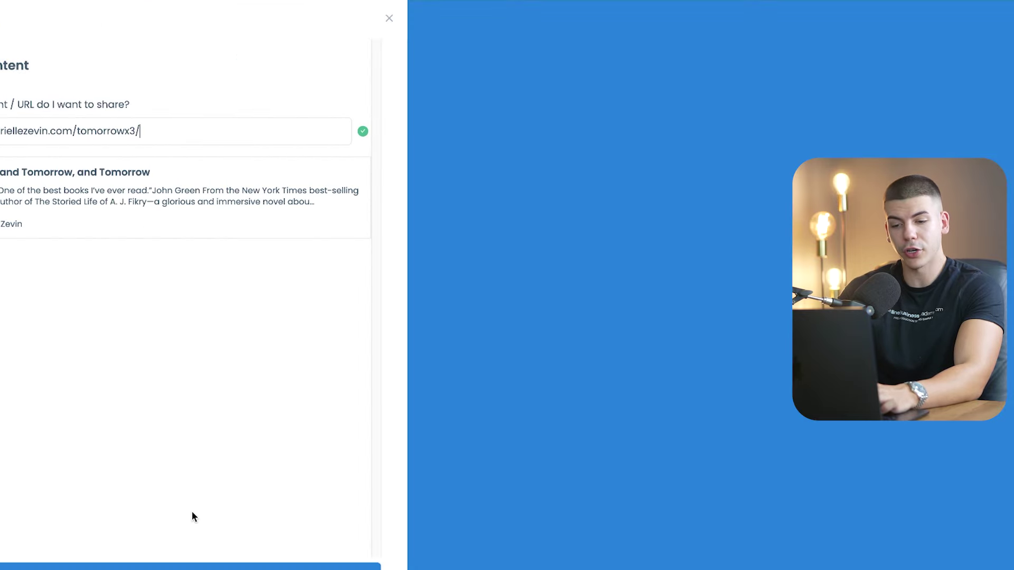
Step: Create the snip for the author's book page and pick the Static display option
click(245, 566)
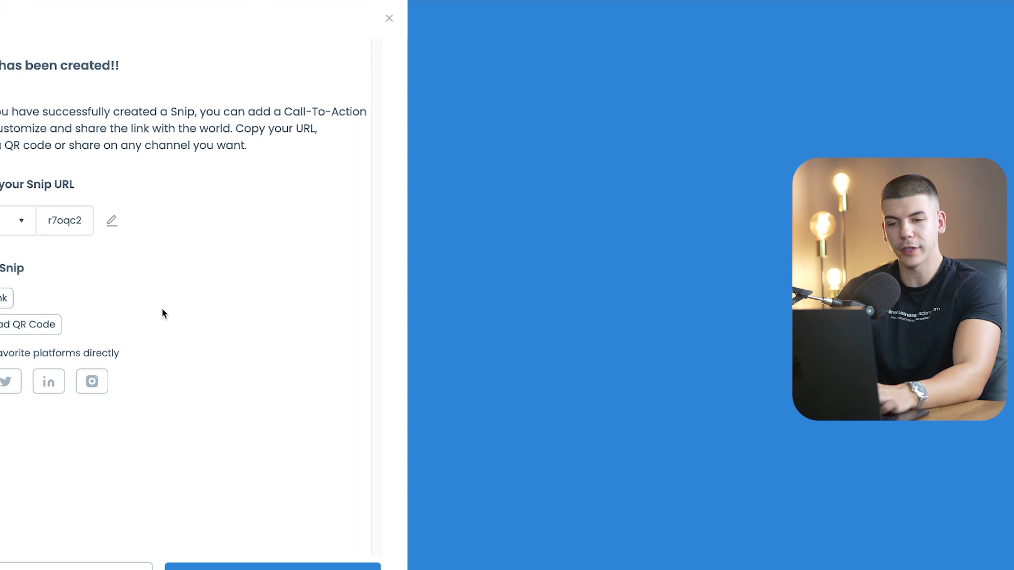
click(279, 566)
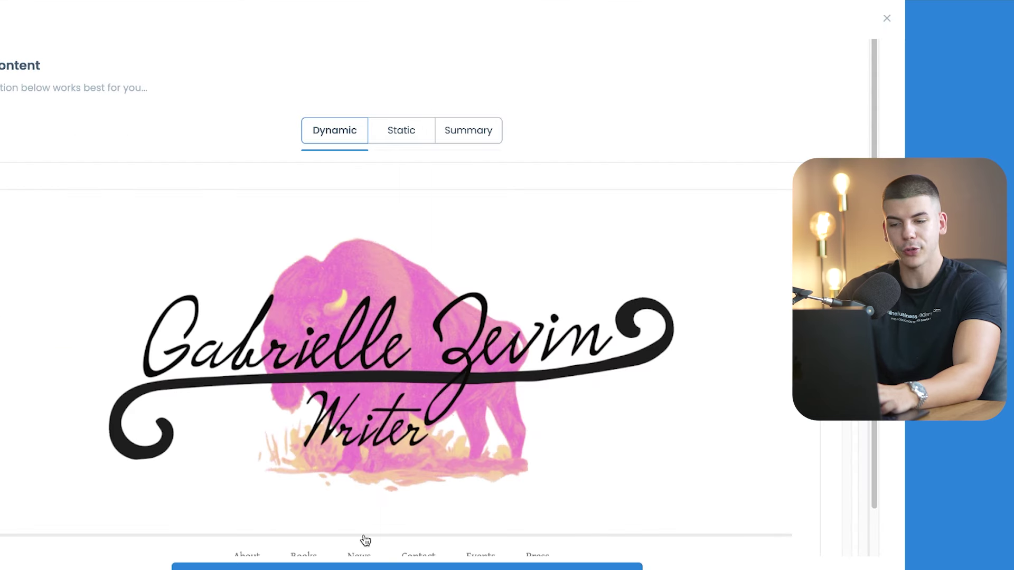
click(410, 131)
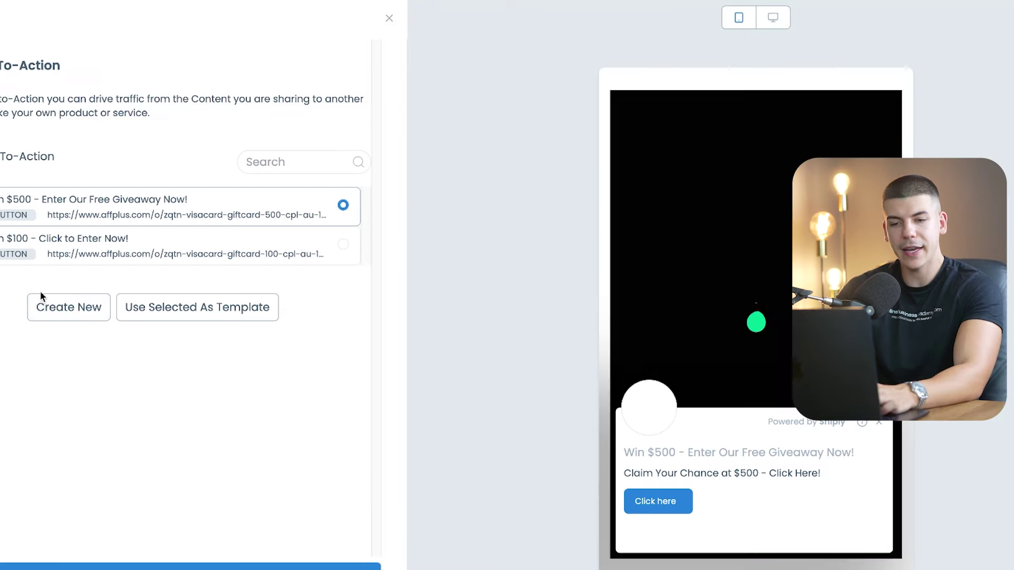
click(42, 299)
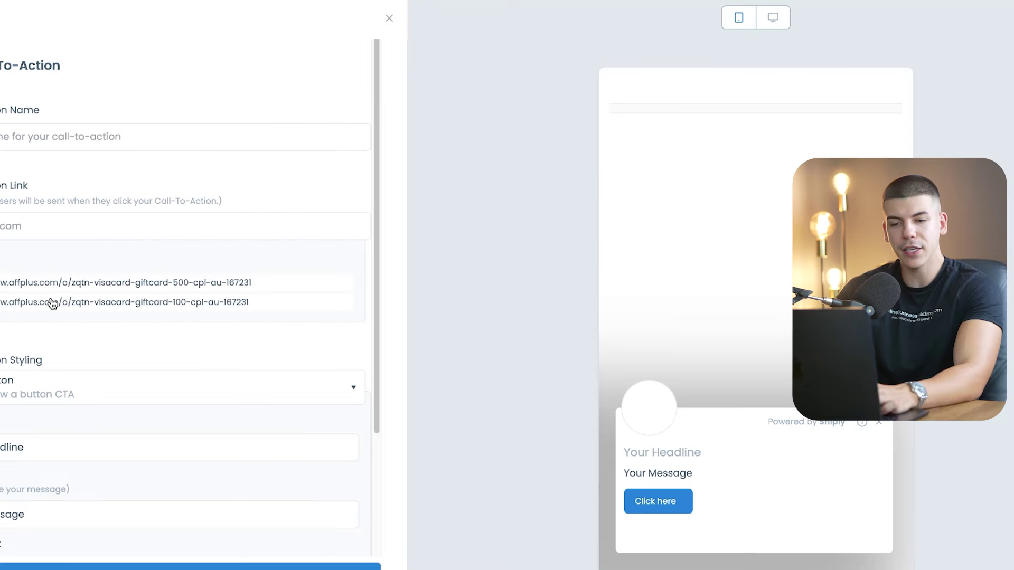
click(14, 143)
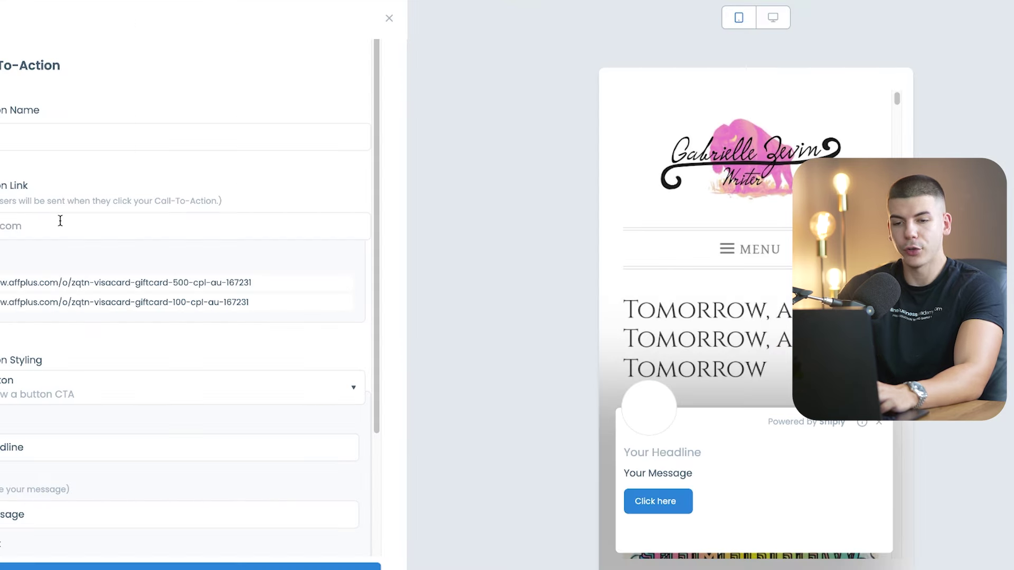
click(60, 219)
key(ctrl+v)
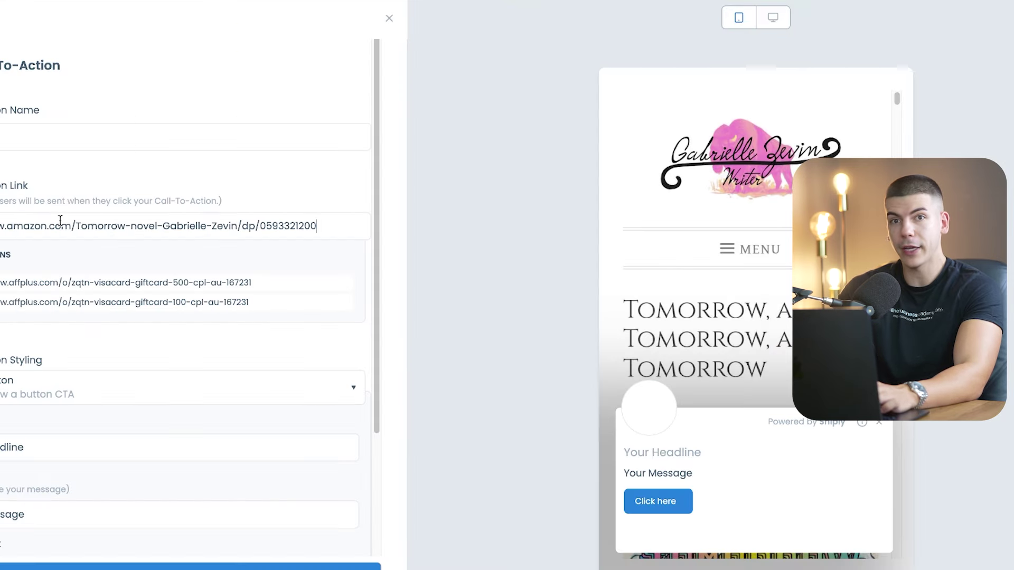
Step: Set the CTA headline to 'Get This Book for FREE' and message 'Claim 2 Free Books on Audible', then save
scroll(32, 338, down, 2)
double_click(27, 359)
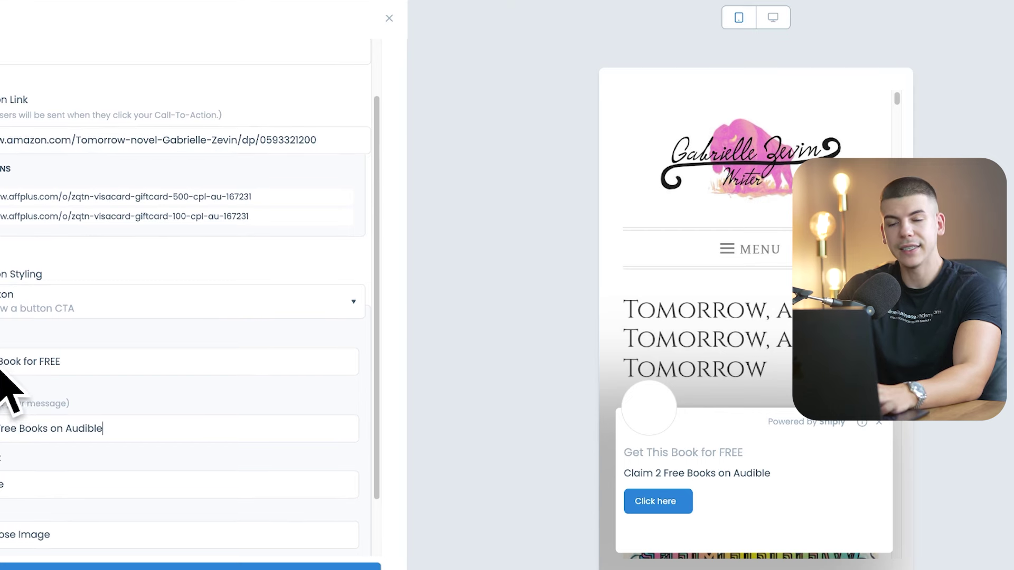
drag(3, 428, 68, 426)
click(74, 429)
click(185, 568)
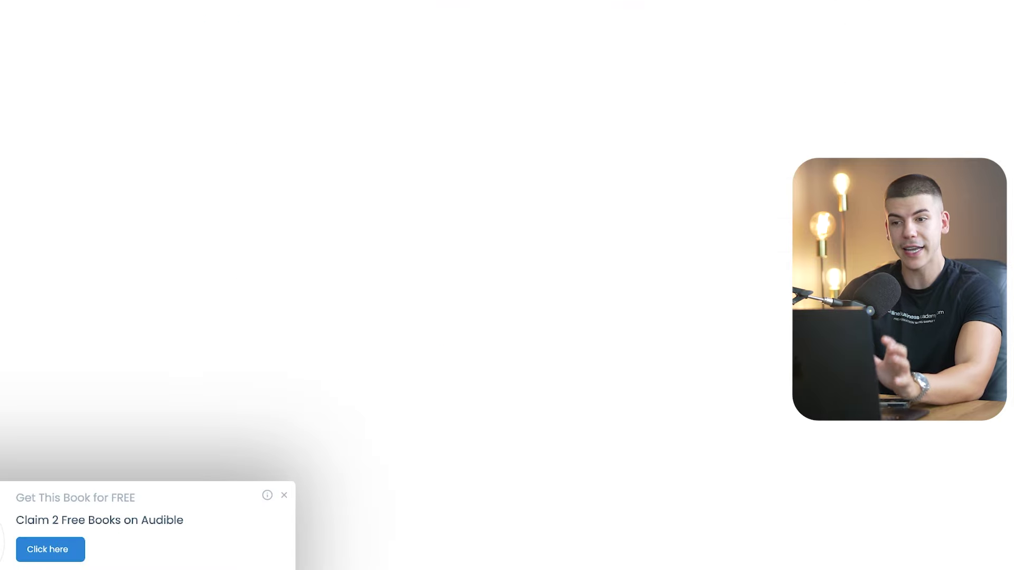
Step: Scroll through the finished snip preview showing the author's book page and Audible call-to-action
scroll(362, 160, down, 6)
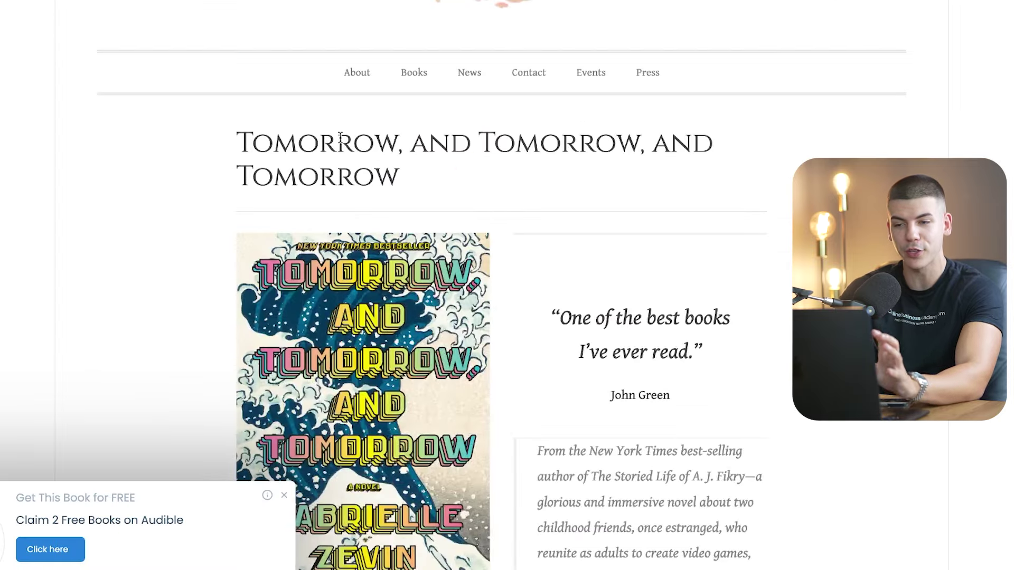
scroll(236, 151, down, 10)
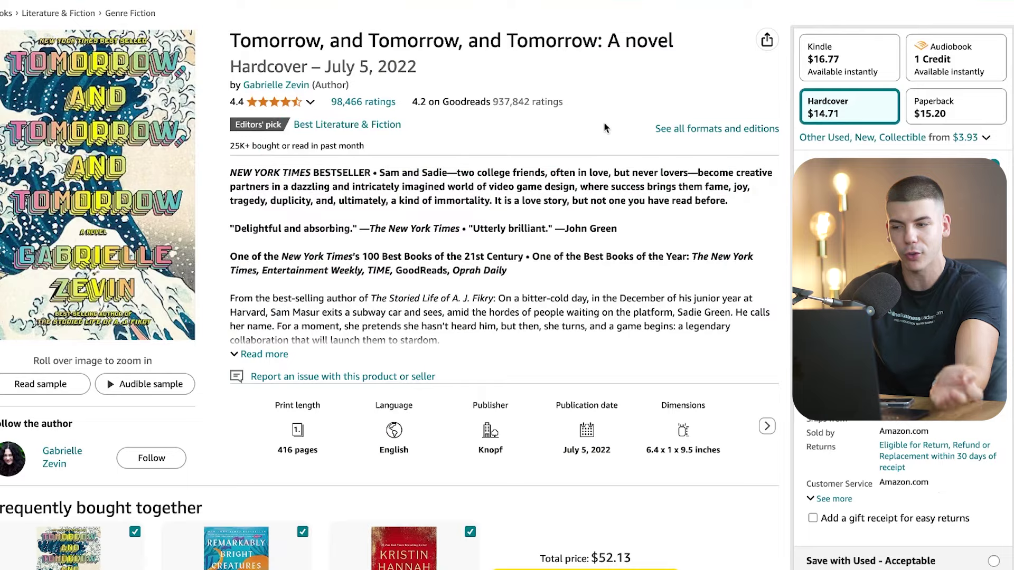
Step: Scroll down the Amazon product page for 'Tomorrow, and Tomorrow, and Tomorrow'
scroll(560, 183, down, 2)
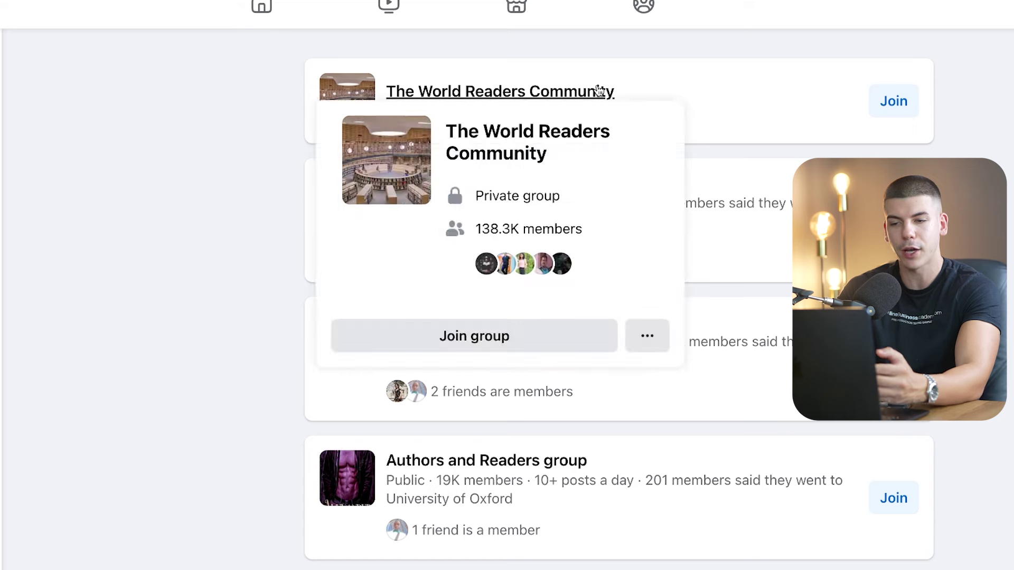
Step: Request to join The World Readers Community group on Facebook
click(600, 91)
scroll(652, 212, down, 1)
click(773, 199)
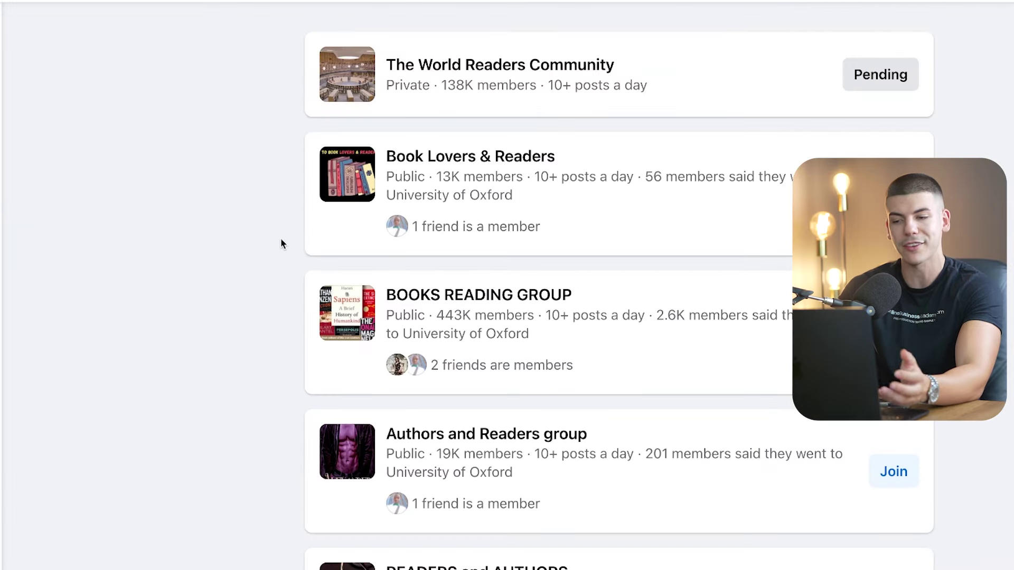
Step: Browse through the remaining book and reader groups in the search results
scroll(252, 251, down, 5)
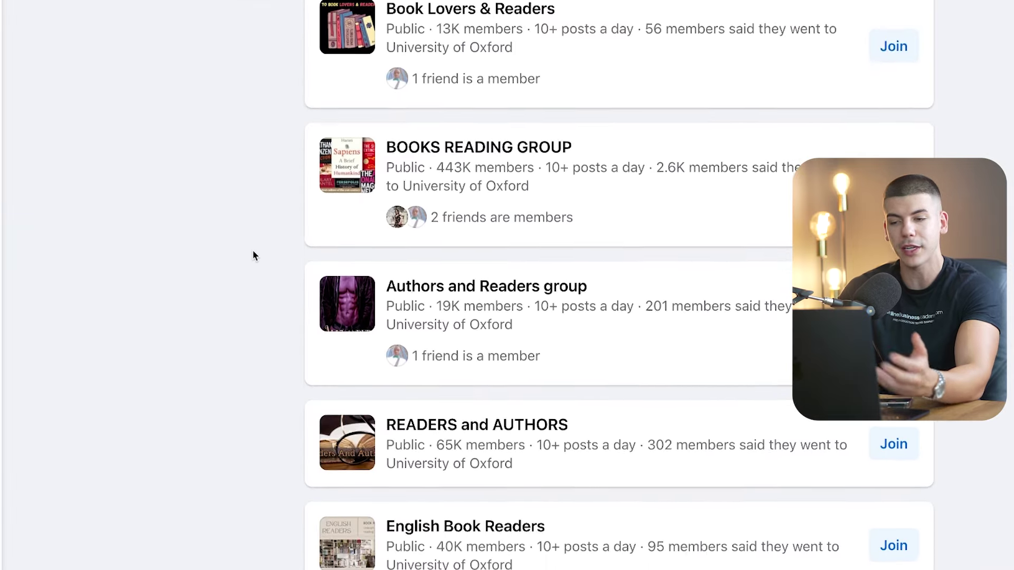
scroll(252, 252, down, 1)
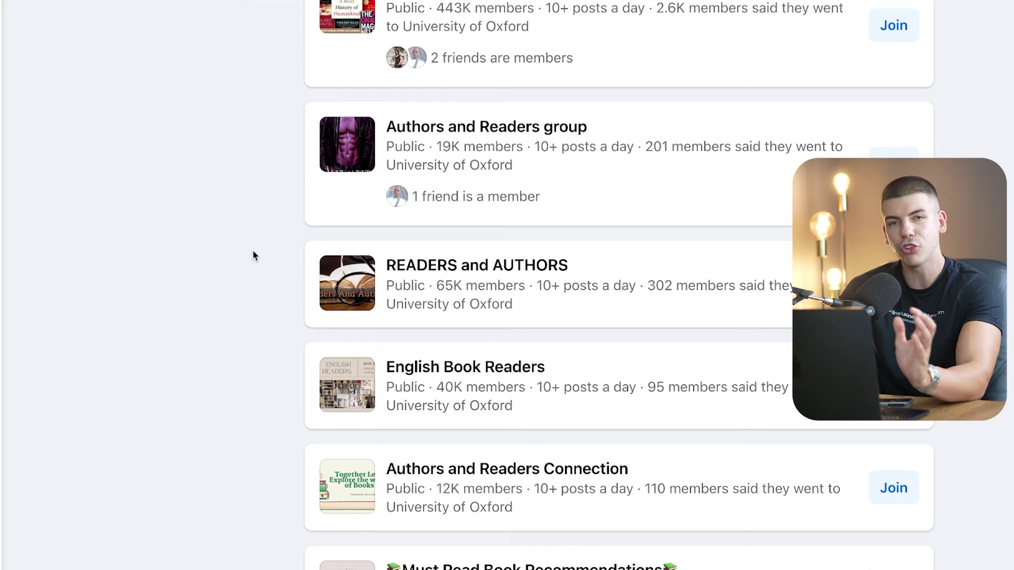
scroll(253, 252, down, 1)
scroll(252, 252, down, 1)
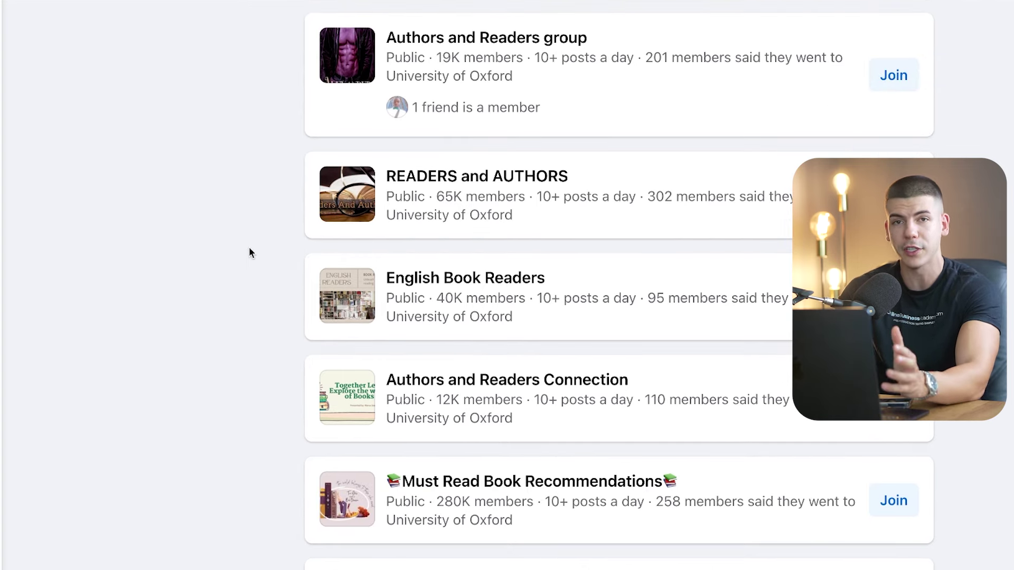
scroll(249, 248, down, 3)
scroll(249, 248, down, 2)
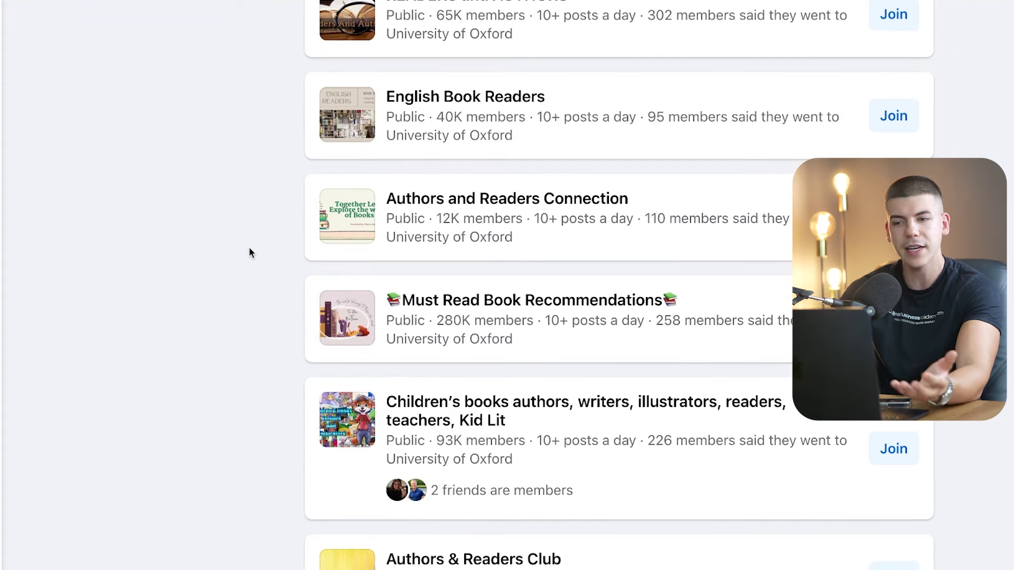
scroll(249, 251, down, 5)
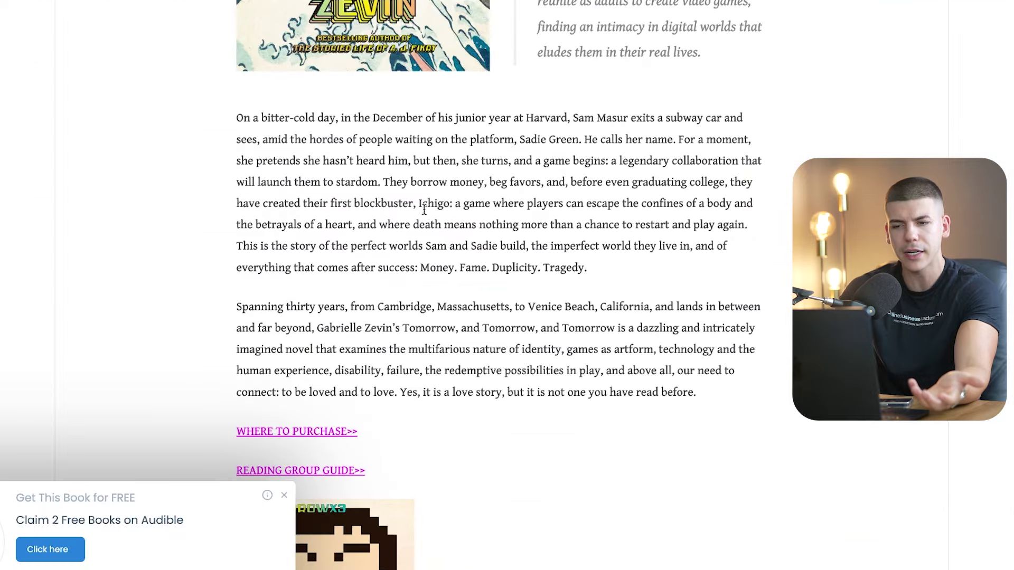
scroll(423, 210, down, 3)
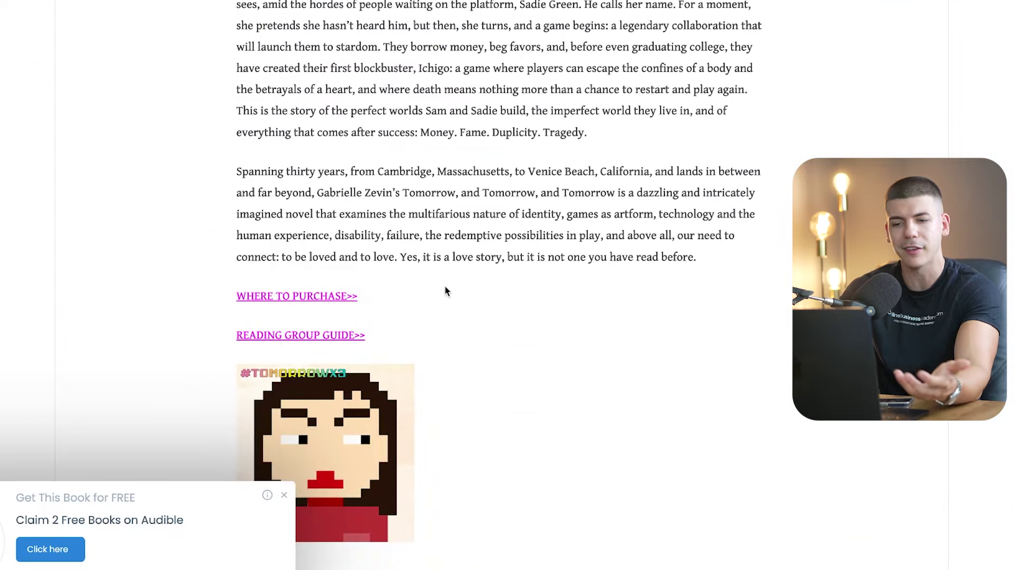
scroll(445, 291, up, 10)
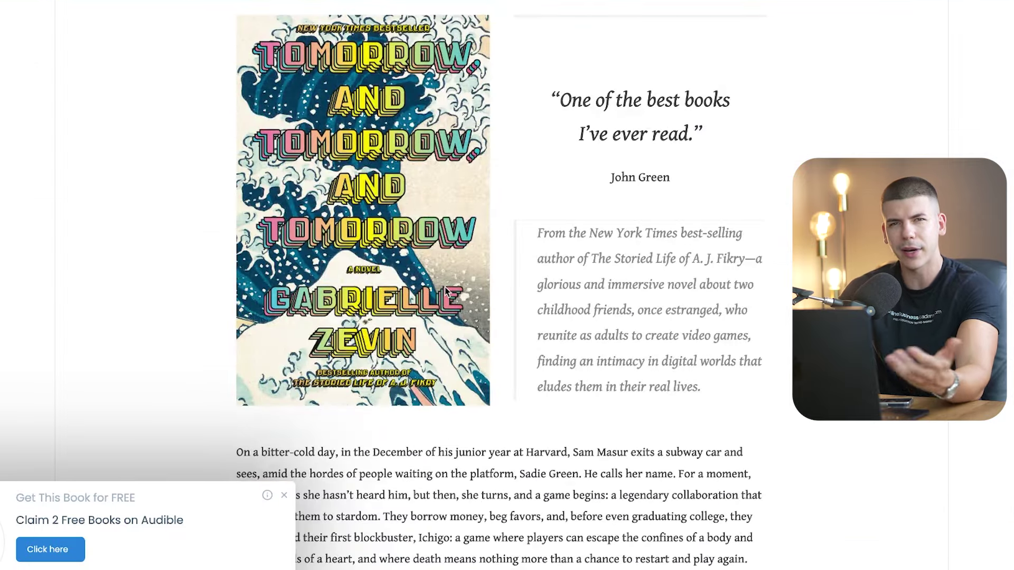
scroll(442, 293, down, 3)
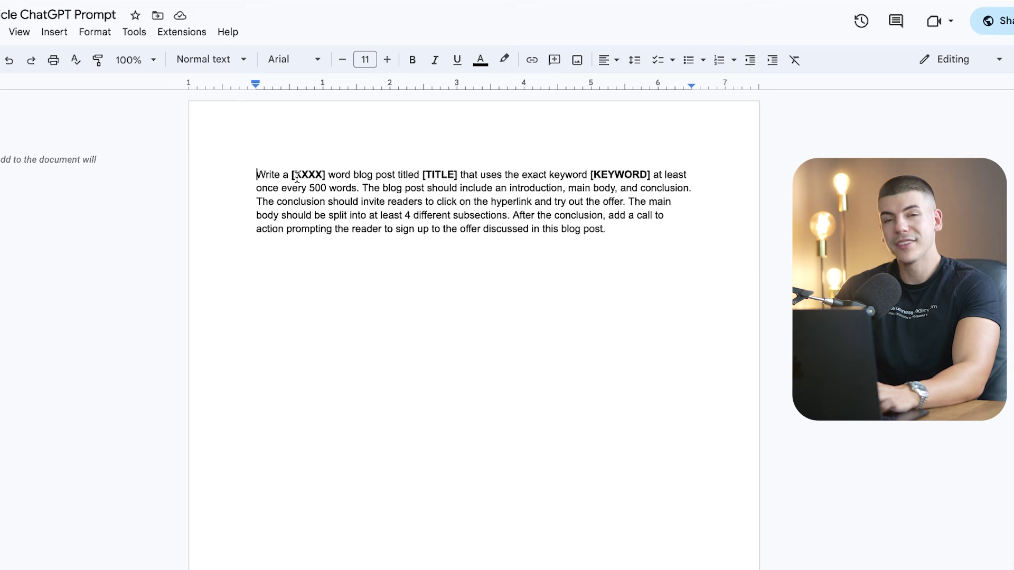
Step: Send ChatGPT the prompt filled with 2000 words and title/keyword 'Book Review: Tomorrow, and Tomorrow, and Tomorrow'
shift+click(698, 230)
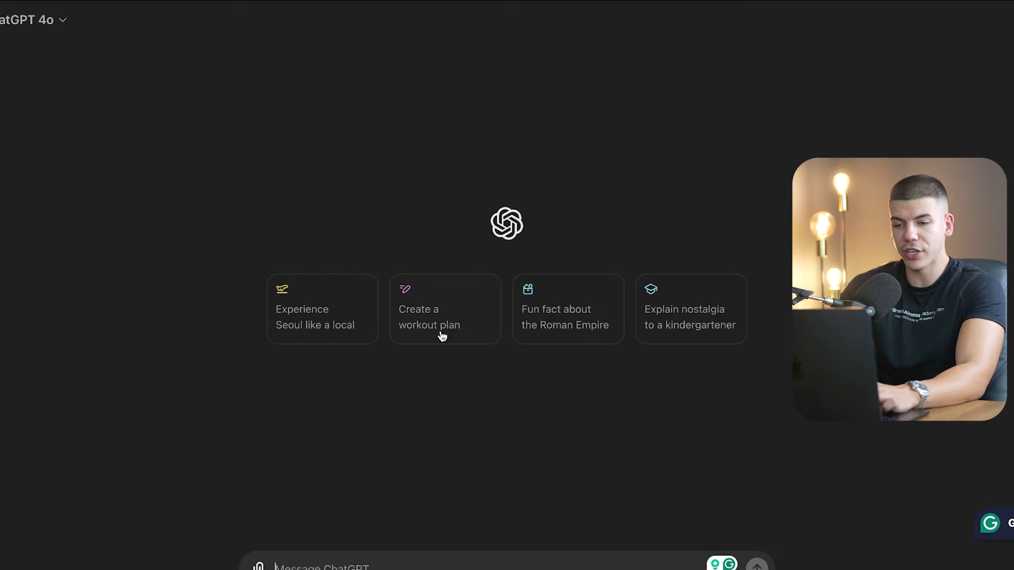
text(Write a [XXXX] word blog post titled [TITLE] that uses the exact keyword [KEYWORD] at least once every 500 words. The blog post should include an introduction, main body, and conclusion. The conclusion should invite readers to click on the hyperlink and try out the offer. The main body should be split into at least 4 different subsections. After the conclusion, add a call to action prompting the reader to sign up to the offer discussed in this blog post.)
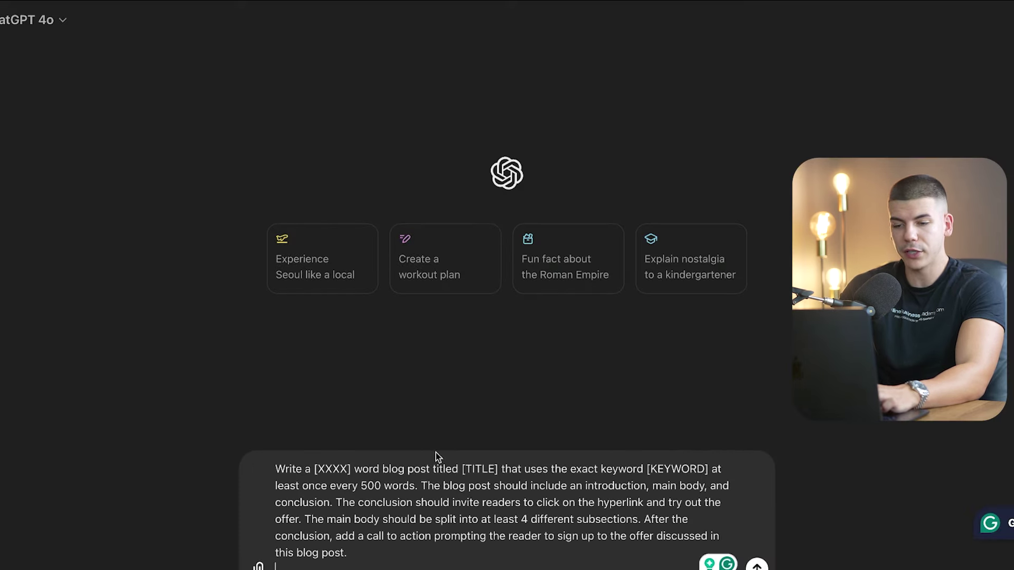
drag(351, 469, 312, 472)
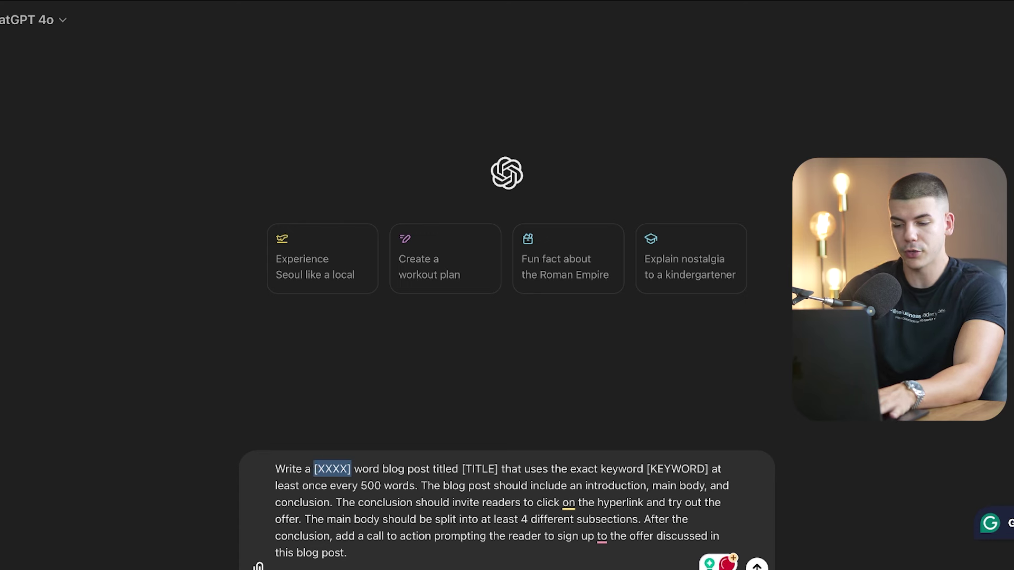
text(2000)
drag(503, 470, 452, 470)
text(B)
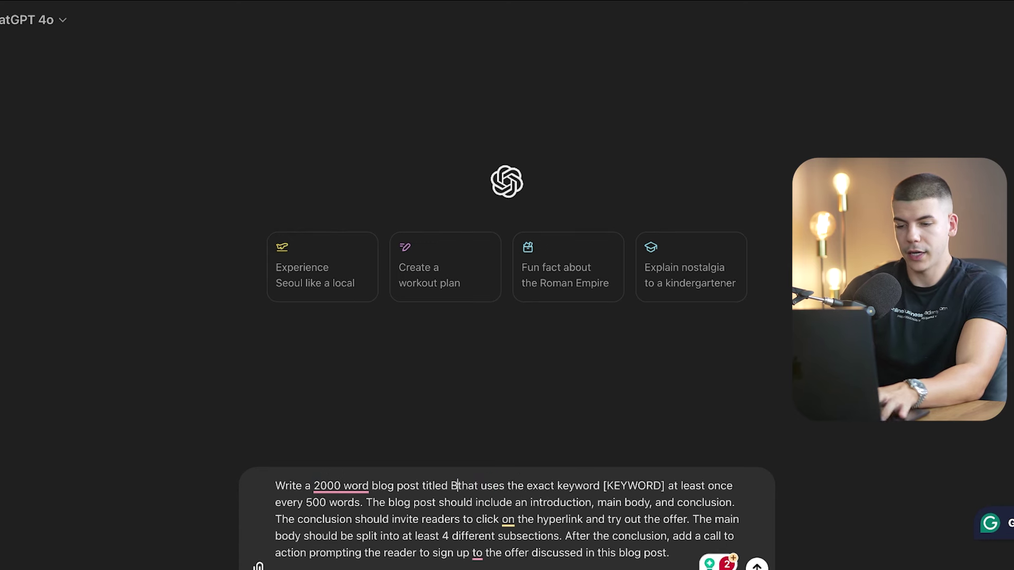
text(ook Review: Tomorrow, and Tomorrow, and Tomorrow)
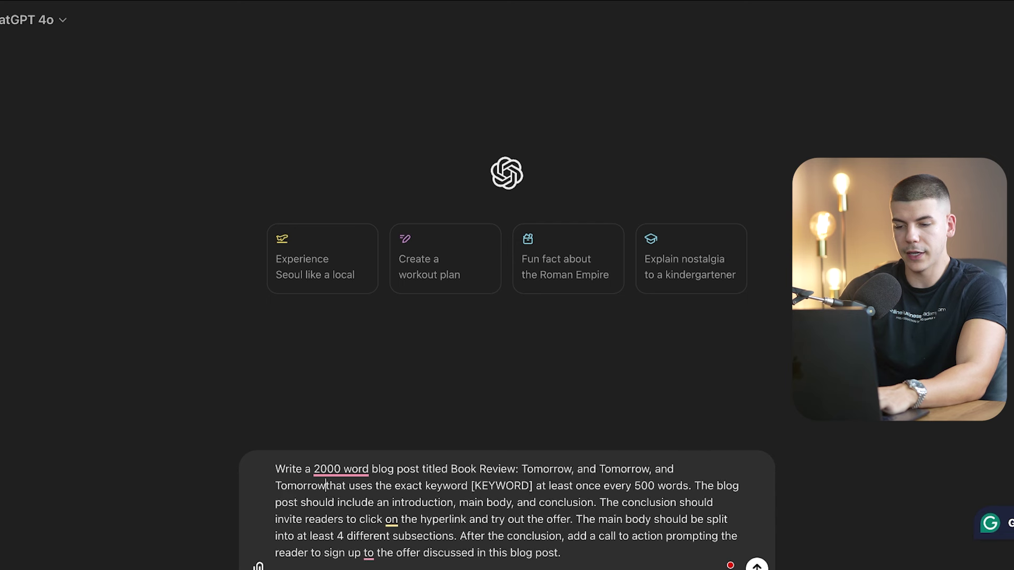
drag(482, 486, 420, 486)
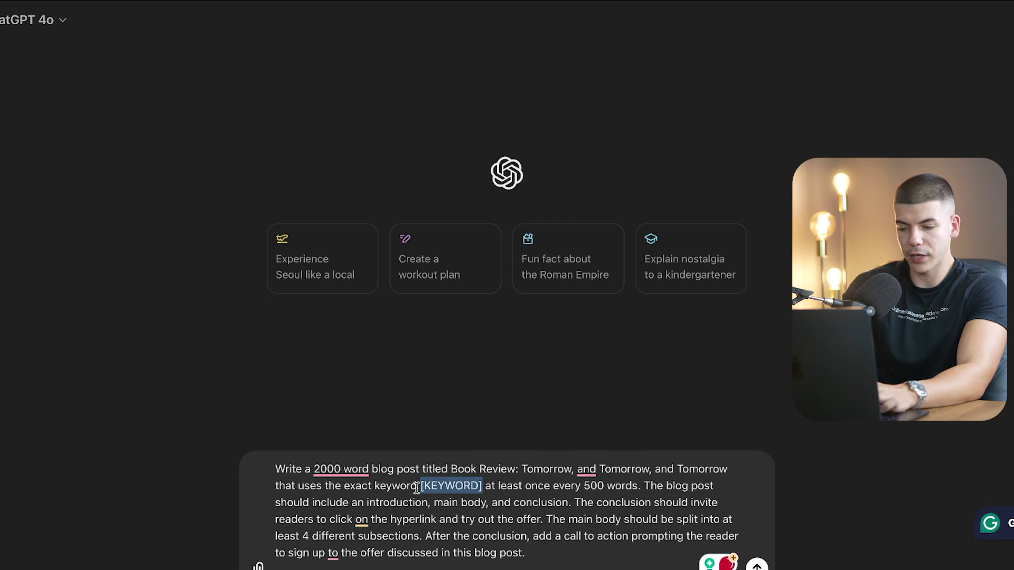
text(")
text(Tomorrow, and Tomorrow, and Tomorrow)
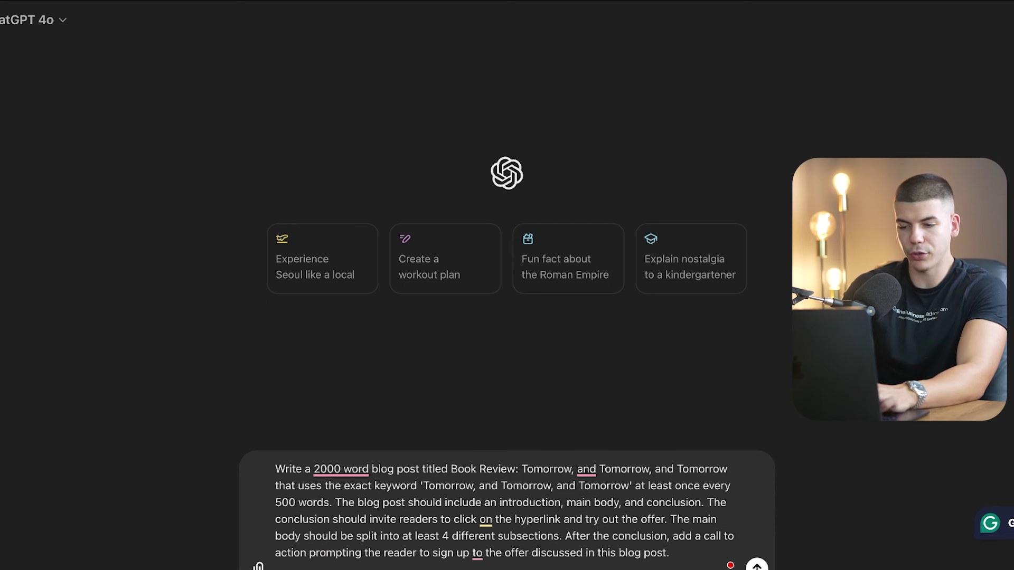
key(Return)
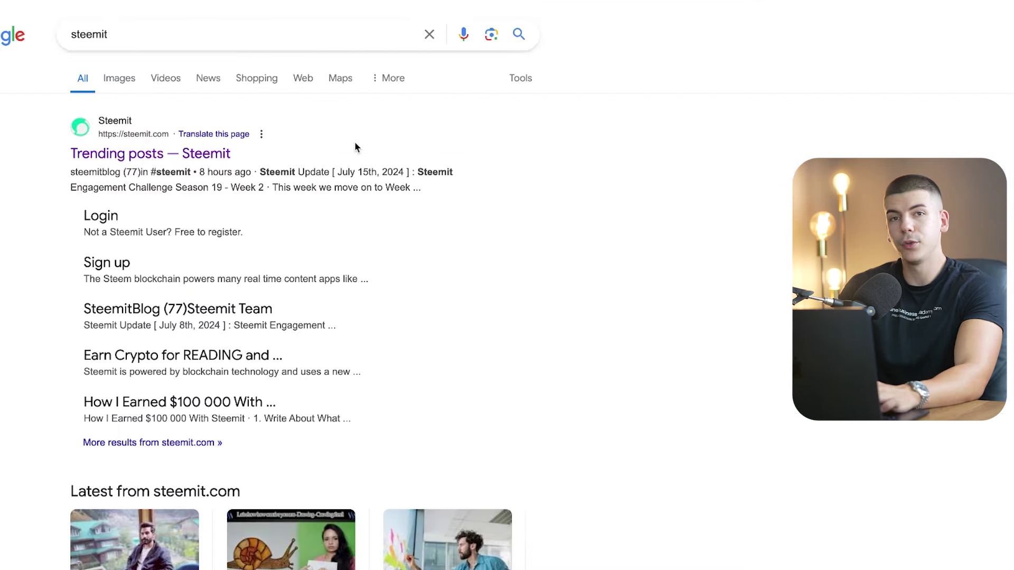
Step: Open the 'Trending posts — Steemit' result and scroll through the post list
click(177, 156)
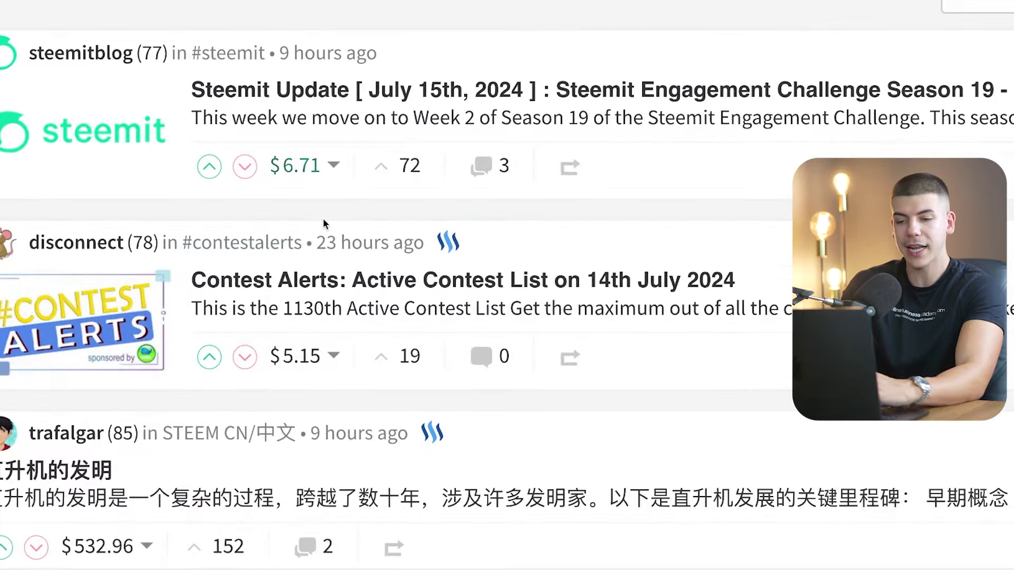
scroll(306, 285, down, 5)
scroll(154, 190, up, 2)
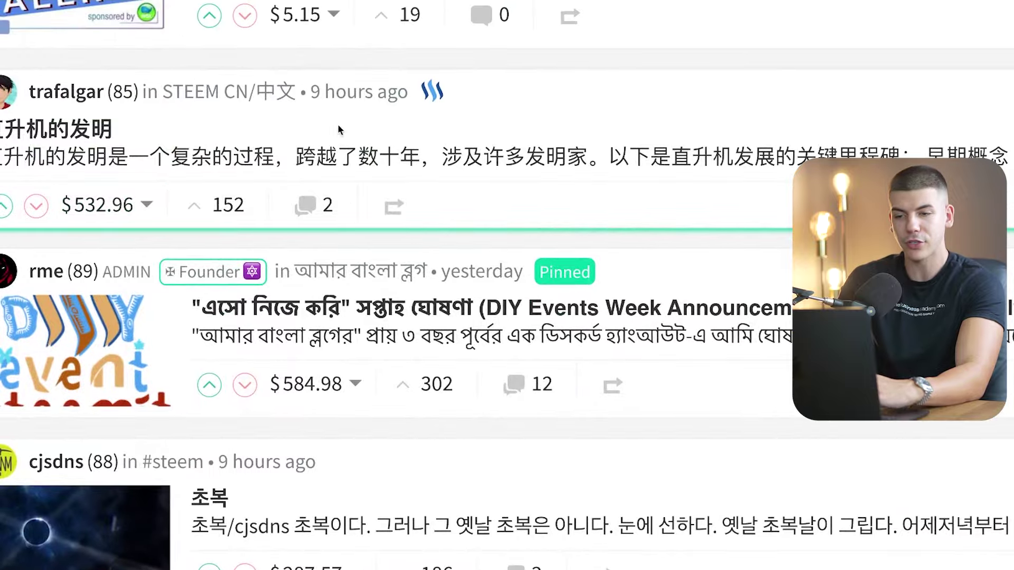
scroll(333, 109, down, 3)
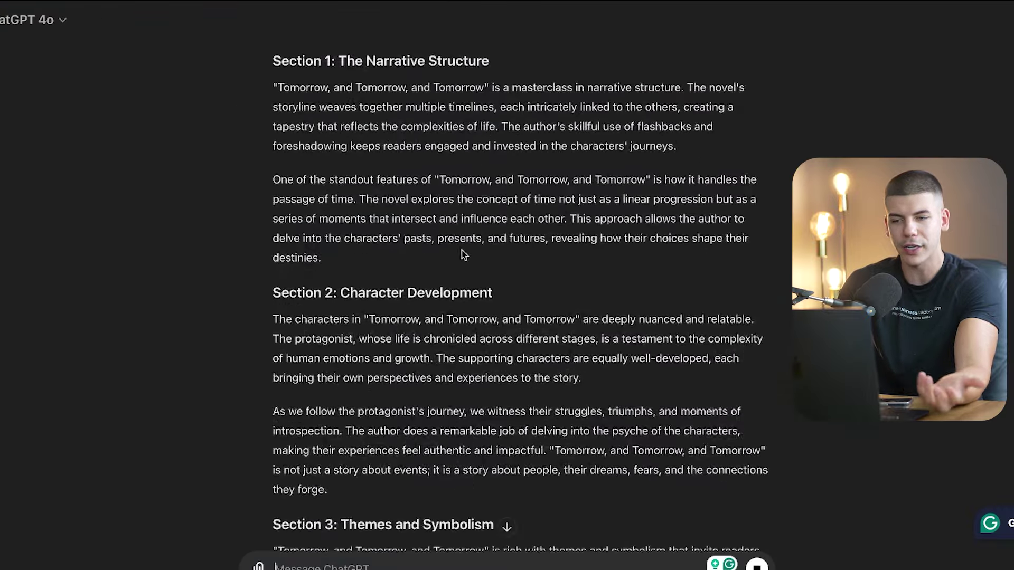
scroll(388, 248, up, 6)
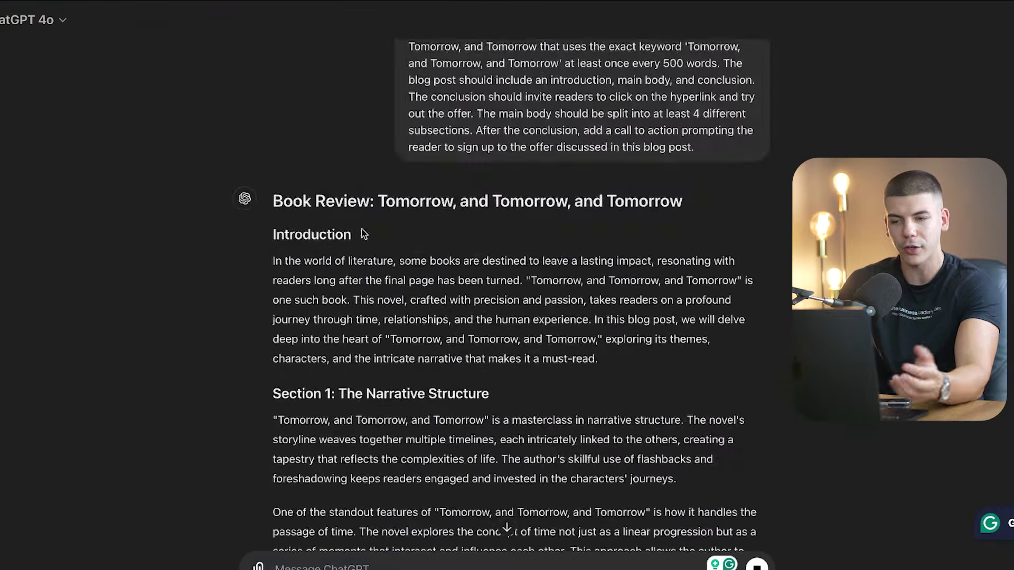
Step: Look over the generated review, then search Google for 'humanize ai'
drag(285, 199, 457, 337)
click(439, 192)
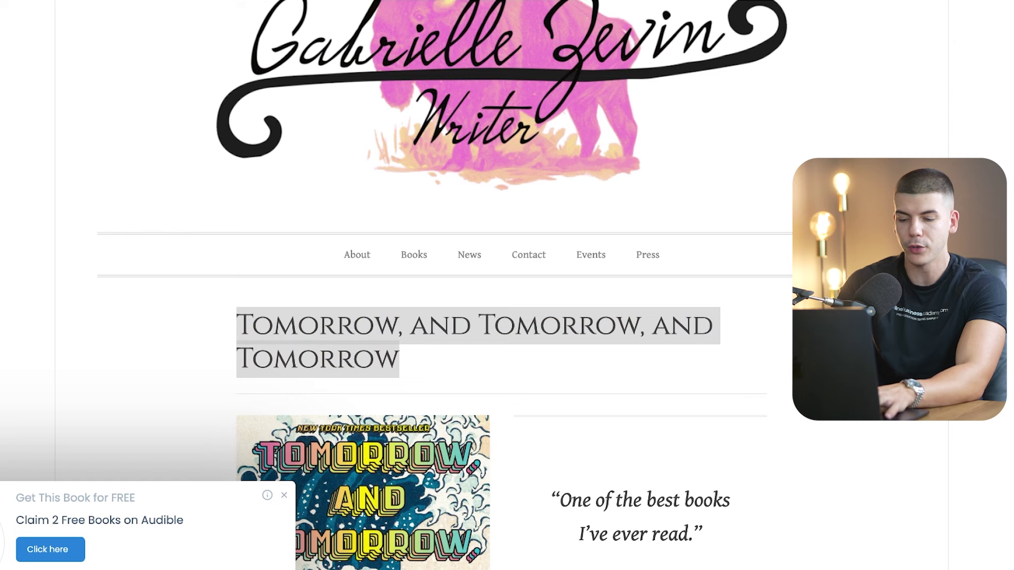
text(humanize ai)
key(Return)
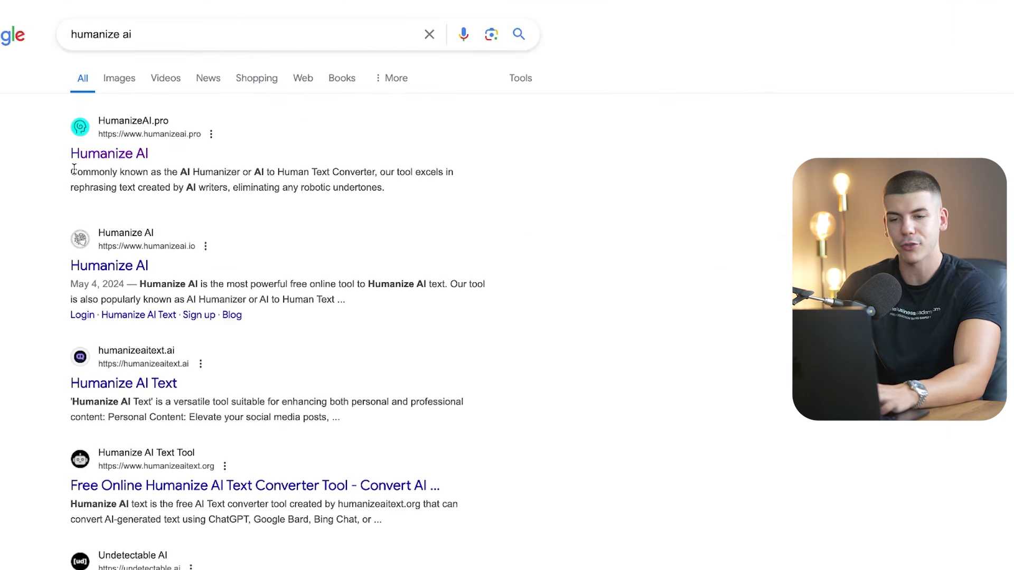
Step: Paste the ChatGPT book review into HumanizeAI.pro and run Humanize on it
click(111, 154)
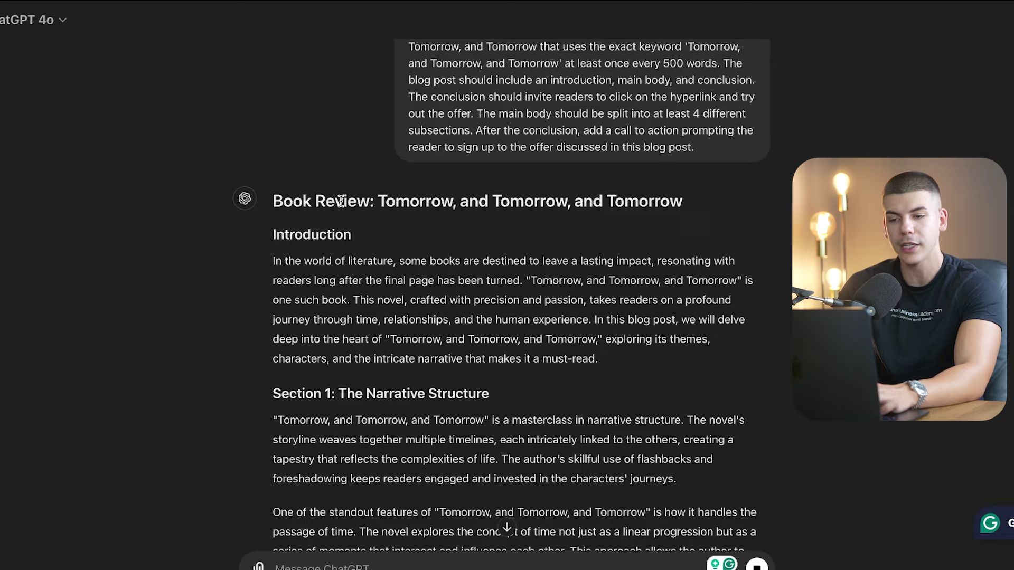
scroll(287, 241, up, 1)
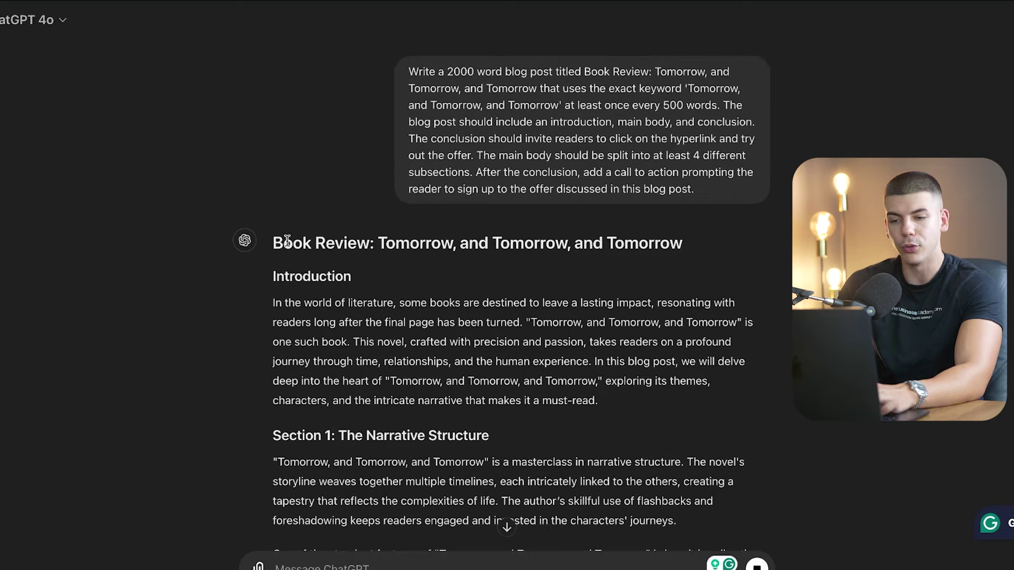
drag(278, 244, 444, 327)
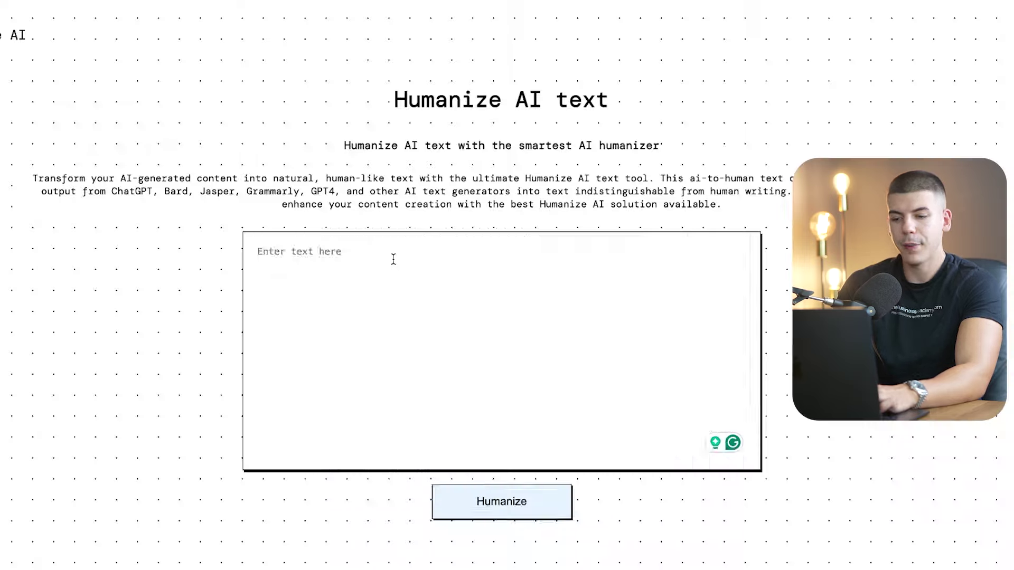
key(ctrl+v)
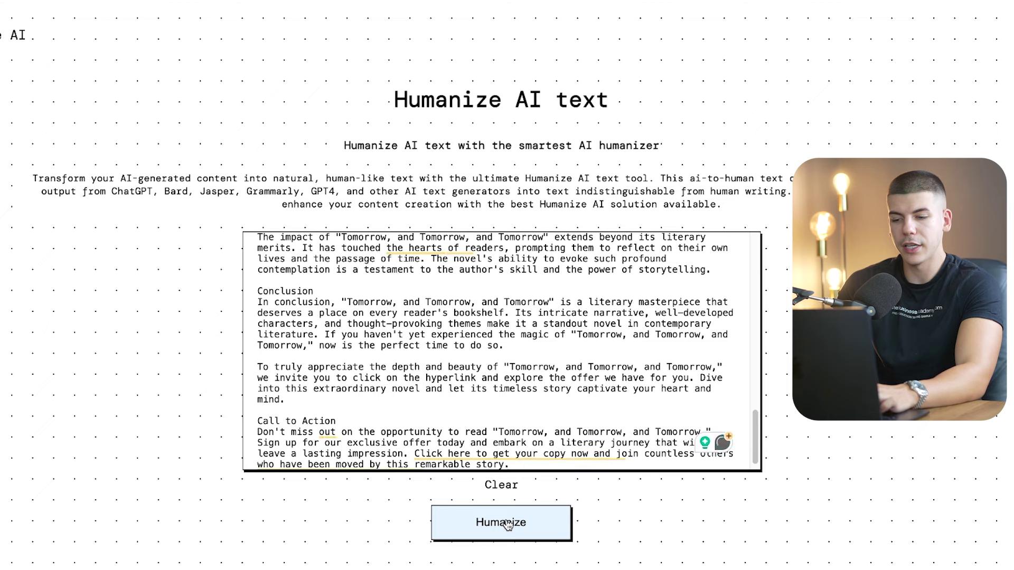
click(508, 517)
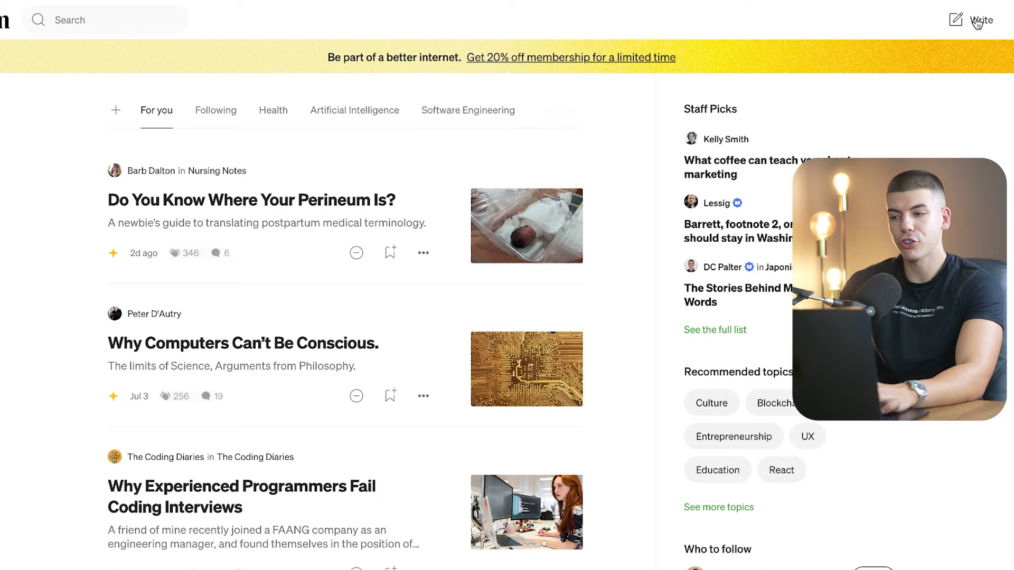
Step: Start a new Medium story with the review's title and the humanized text as its body
click(978, 21)
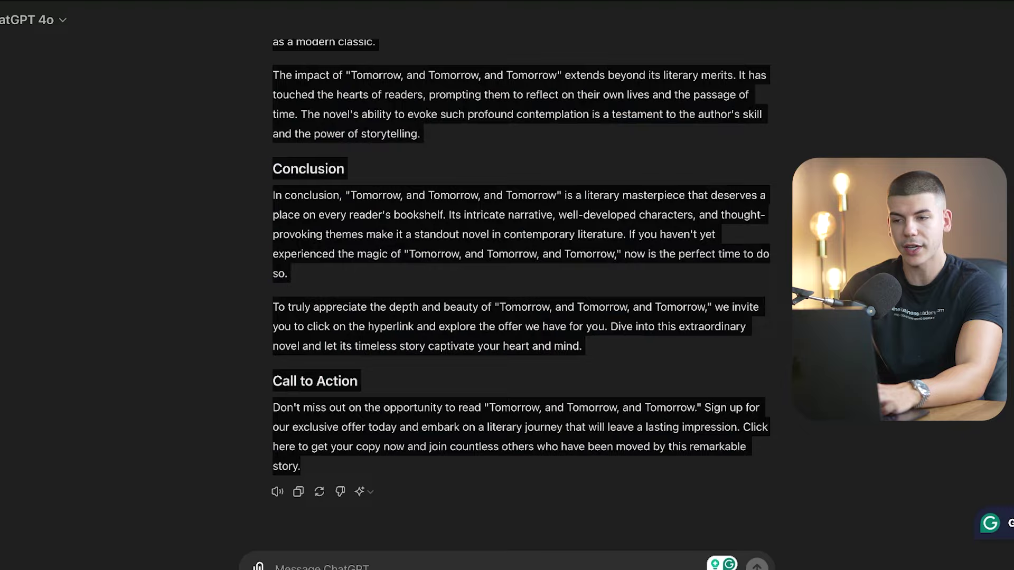
scroll(499, 185, up, 20)
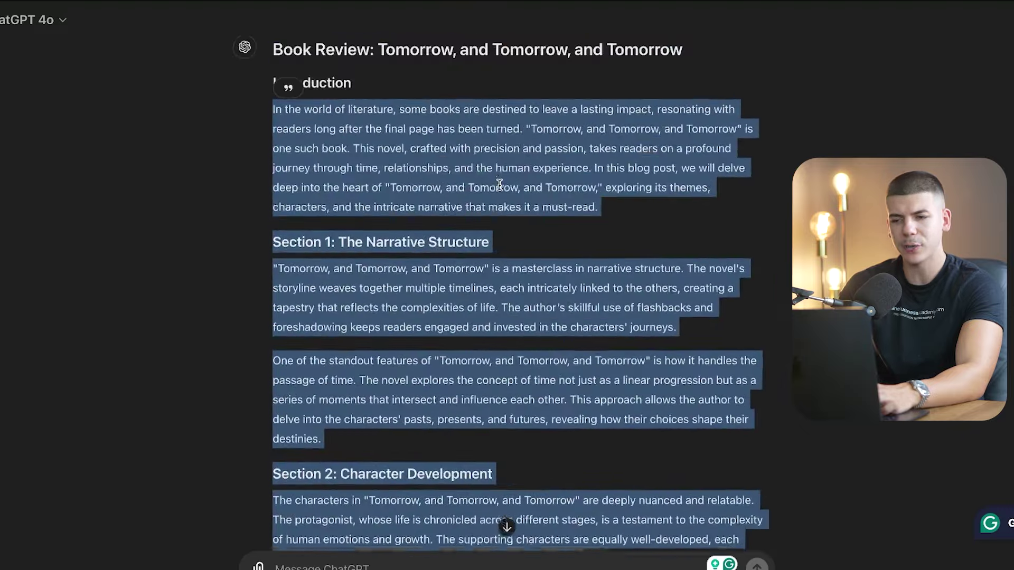
triple_click(347, 48)
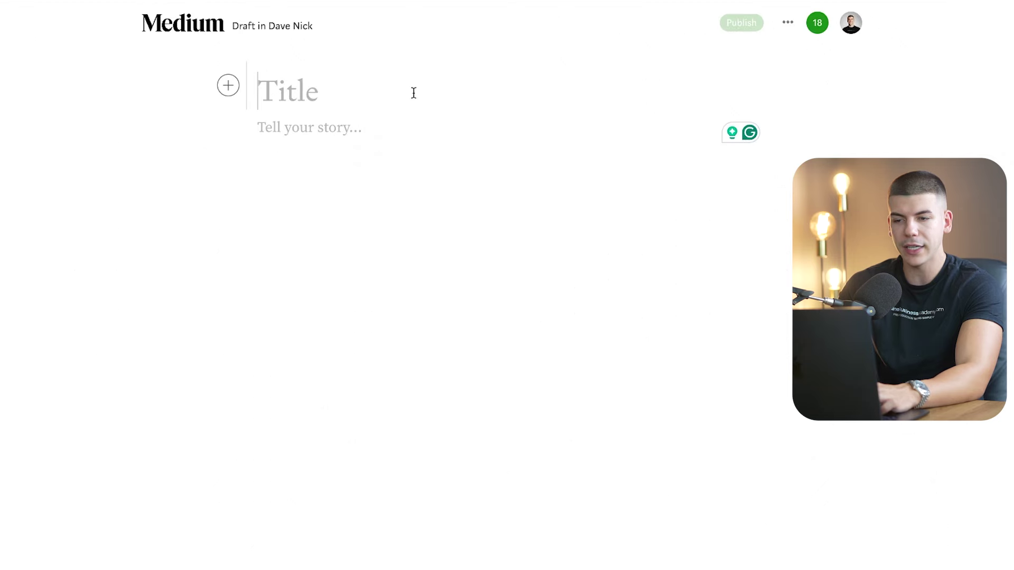
text(Book Review: Tomorrow, and Tomorrow, and Tomorrow)
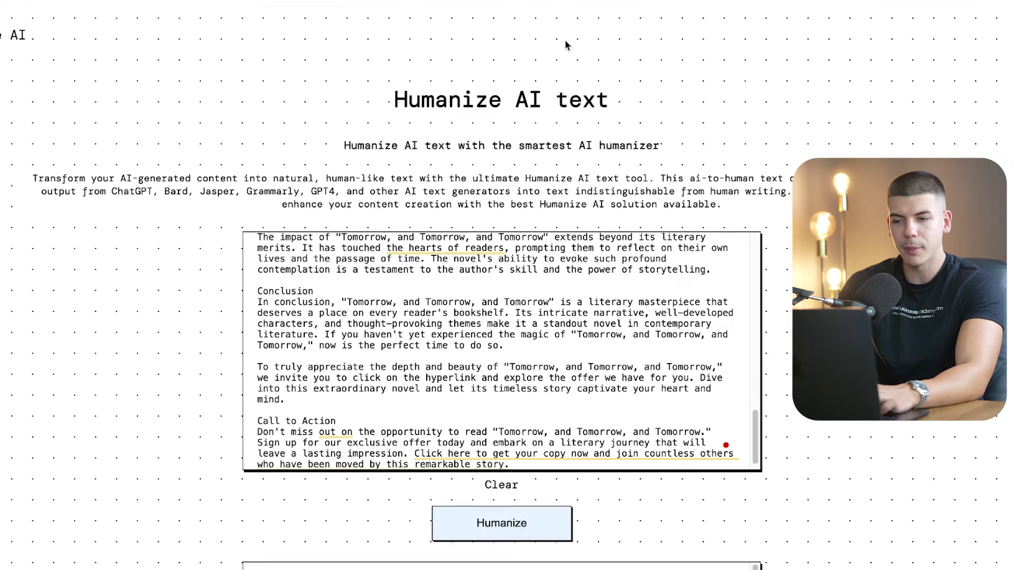
scroll(136, 436, down, 6)
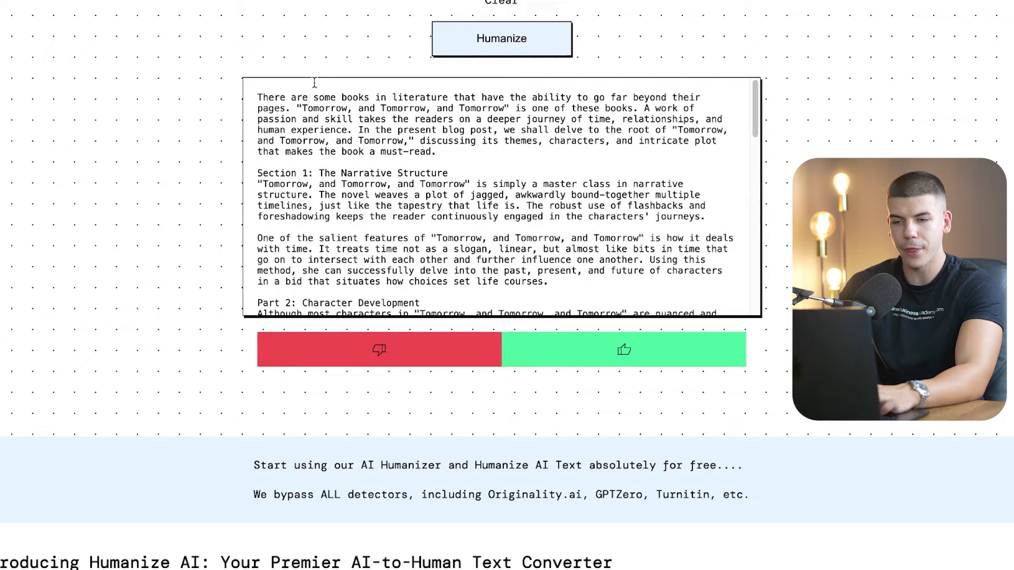
drag(263, 89, 689, 304)
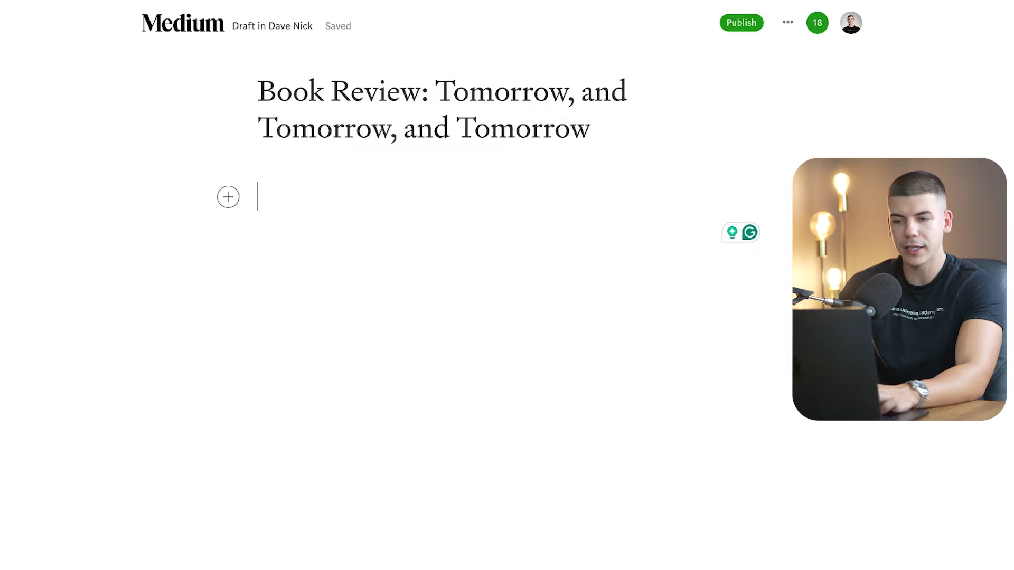
key(ctrl+v)
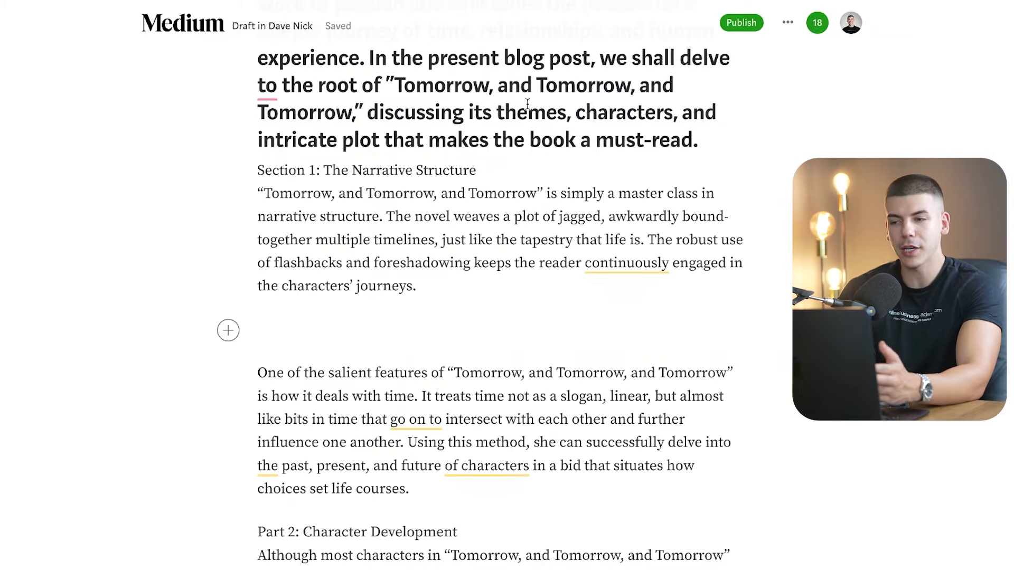
Step: Open the Book Review draft's publish screen, deleting the partly typed topic 'tom'
scroll(527, 104, up, 4)
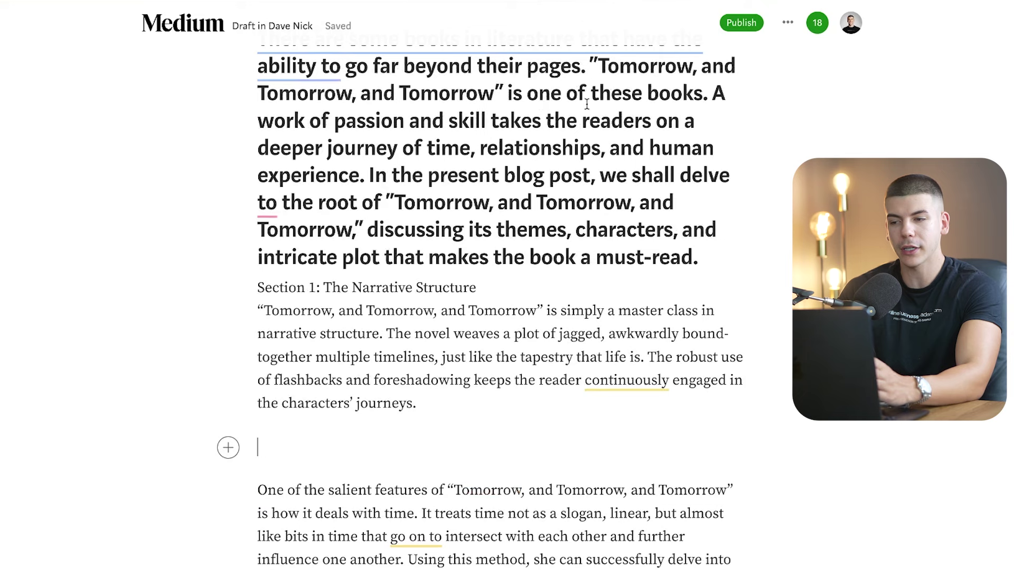
click(739, 23)
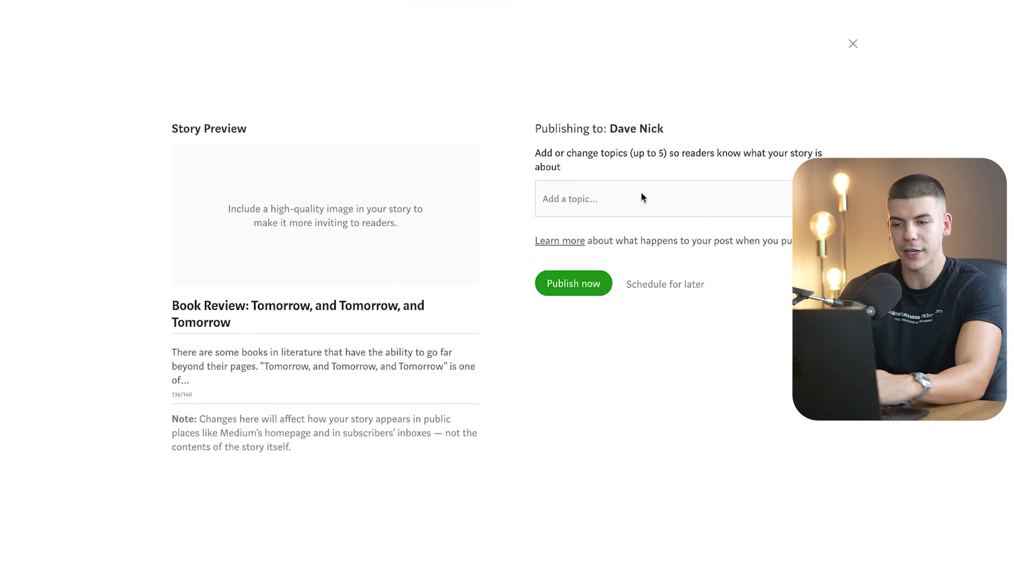
text(tom)
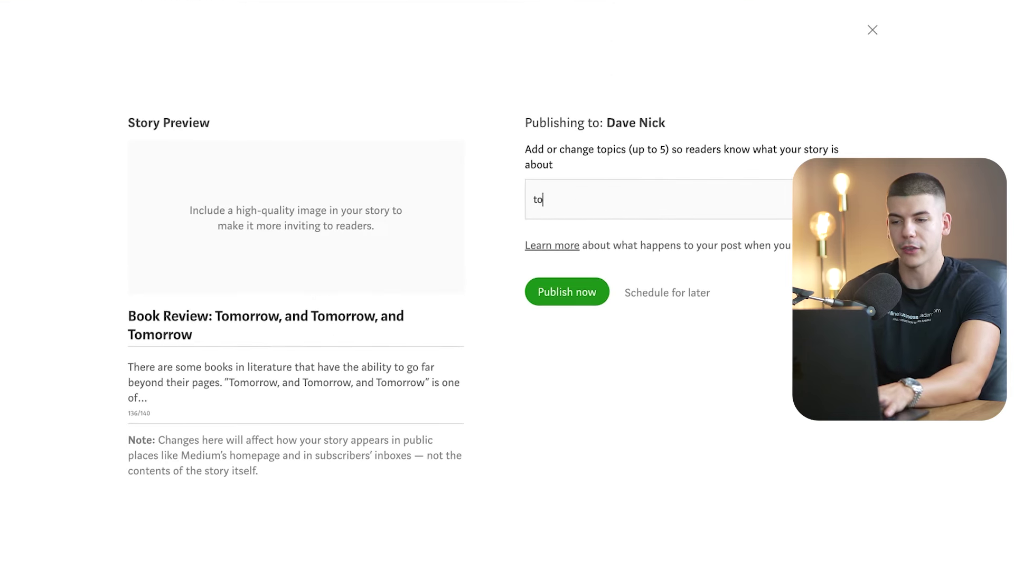
key(BackSpace)
key(BackSpace)
key(BackSpace)
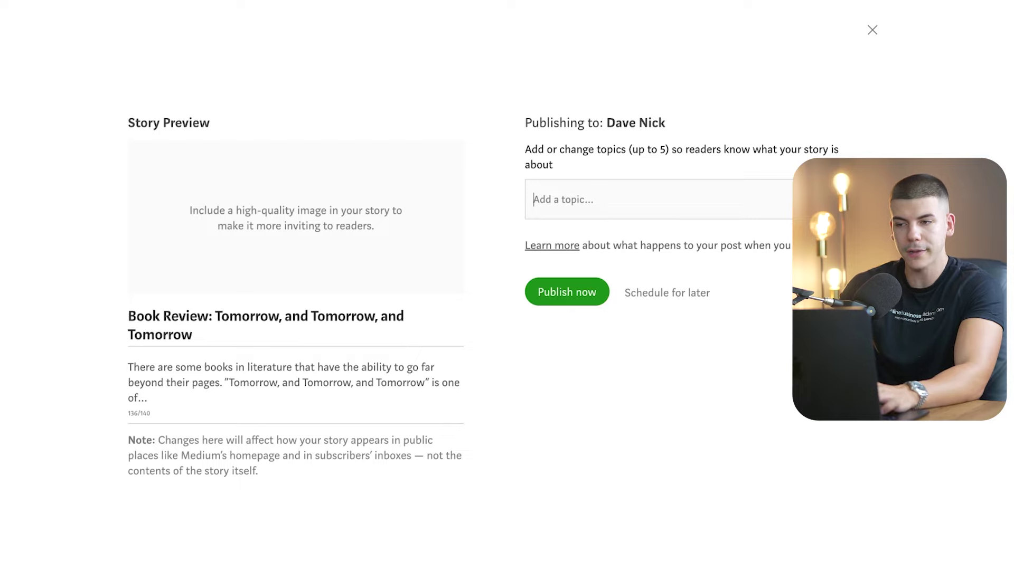